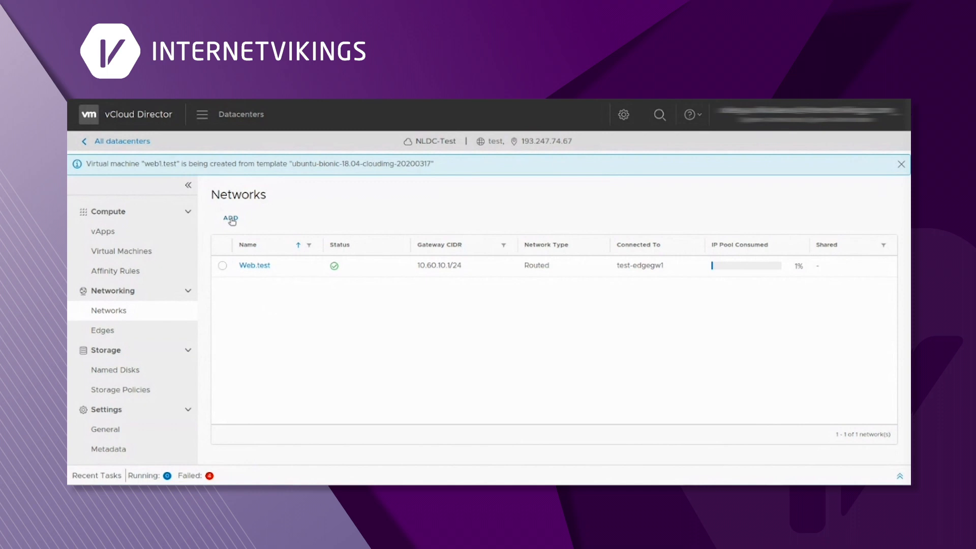
# - Start a routed network named db.test with gateway CIDR 10.61.10.1/24
pyautogui.click(231, 219)
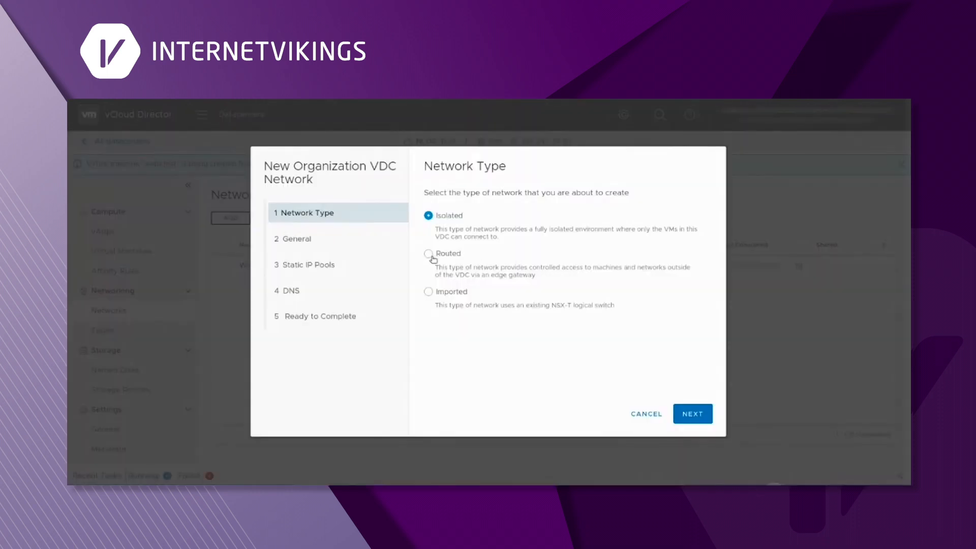
pyautogui.click(432, 256)
pyautogui.click(690, 414)
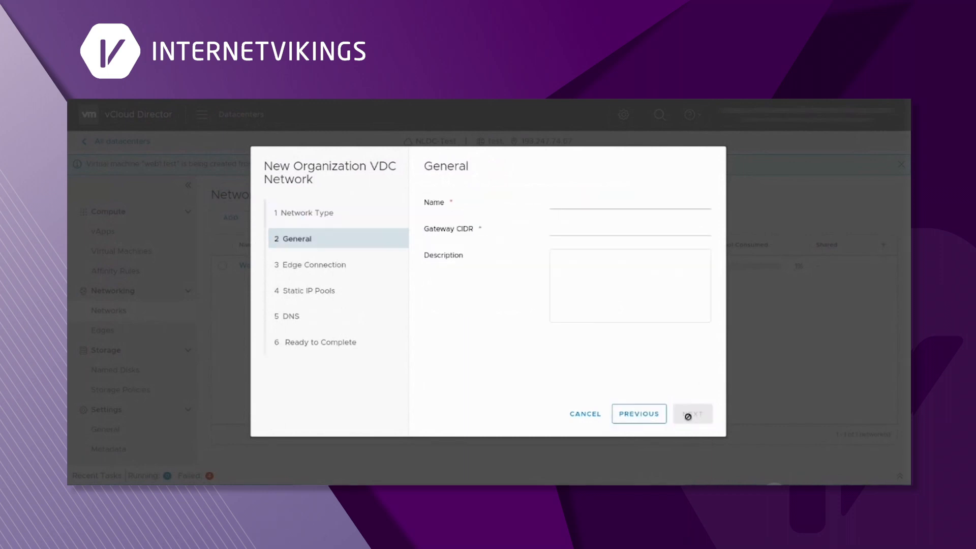
pyautogui.click(589, 204)
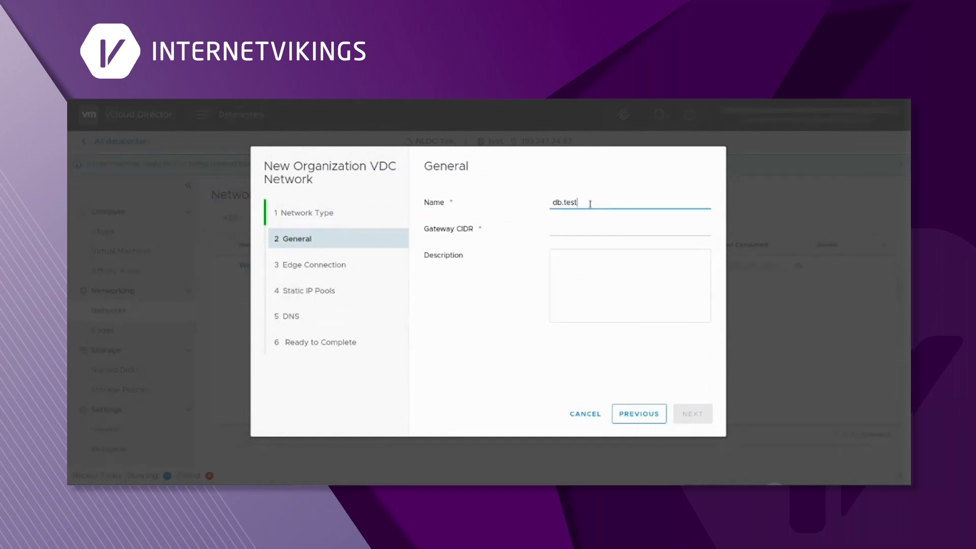
pyautogui.click(578, 223)
pyautogui.write('10.')
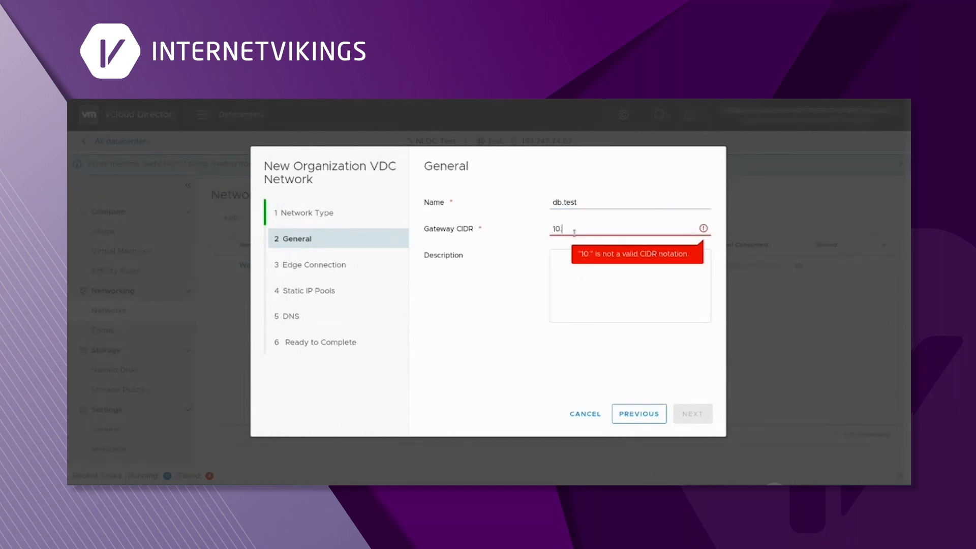
pyautogui.write('61.10.1/24')
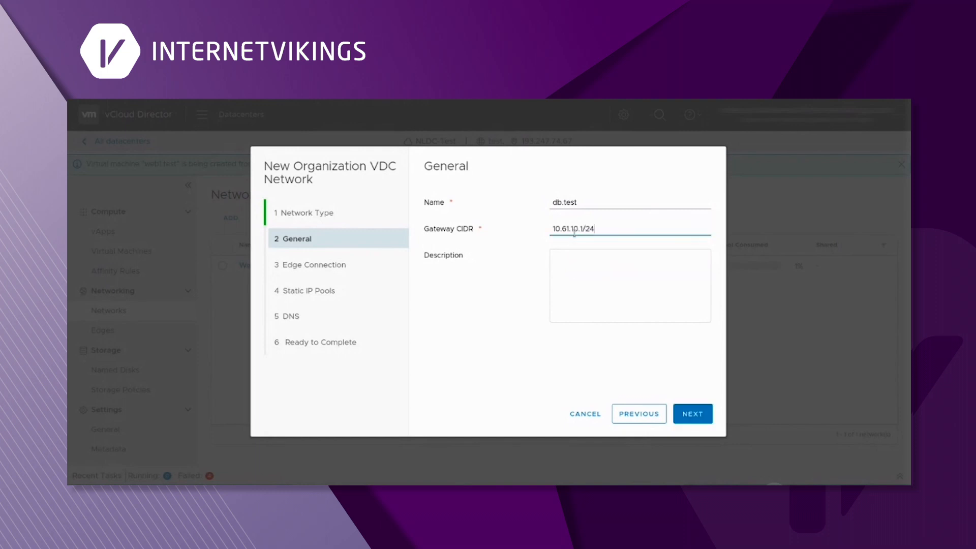
# - Connect it to test-edgegw1 and add the static IP pool 10.61.10.10–10.61.10.100
pyautogui.click(700, 414)
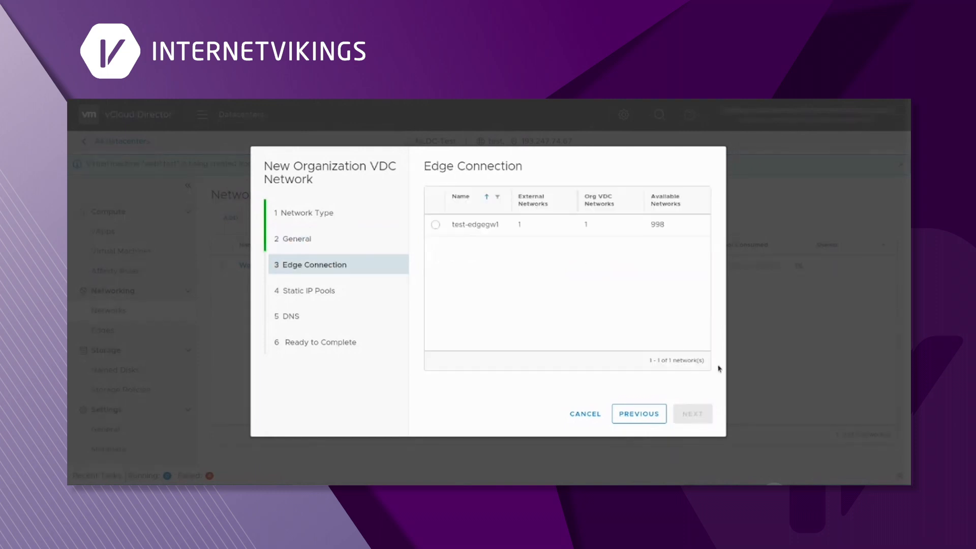
pyautogui.click(436, 225)
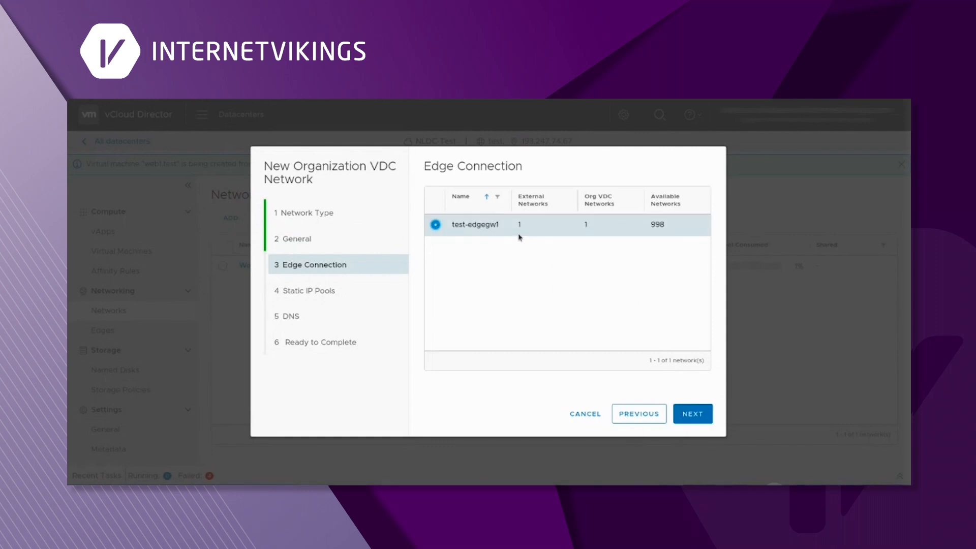
pyautogui.click(688, 414)
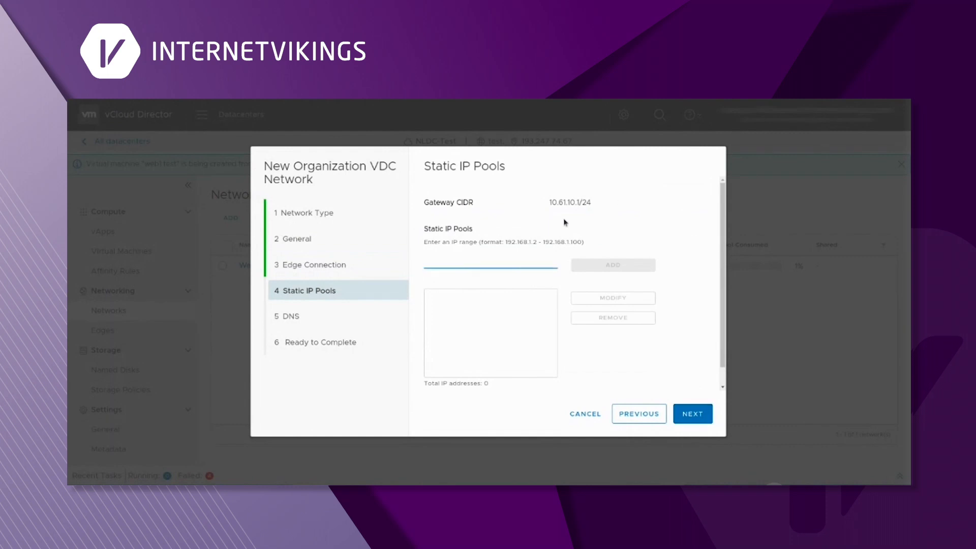
pyautogui.moveTo(549, 205); pyautogui.dragTo(578, 203)
pyautogui.hotkey('ctrl', 'c')
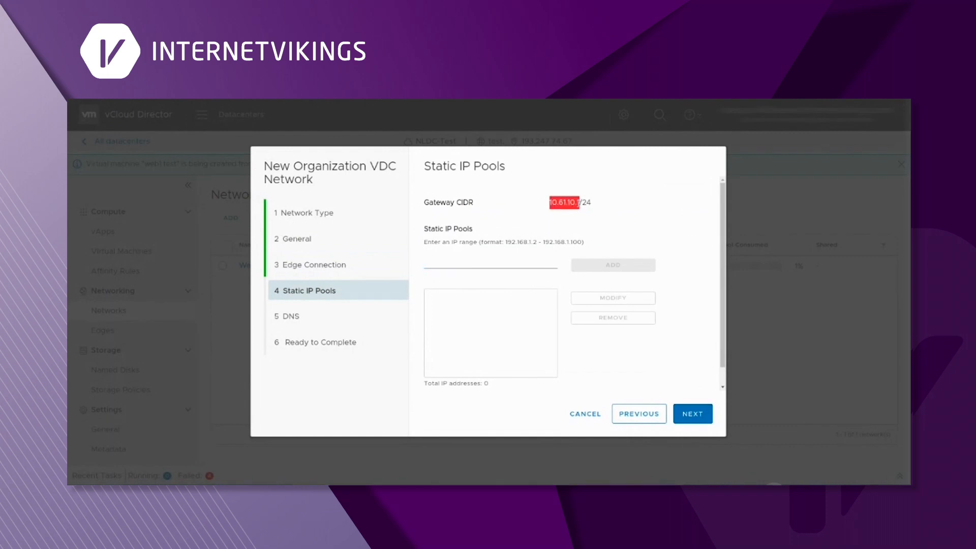
pyautogui.click(489, 265)
pyautogui.hotkey('ctrl', 'v')
pyautogui.write('0-')
pyautogui.hotkey('ctrl', 'v')
pyautogui.write('00')
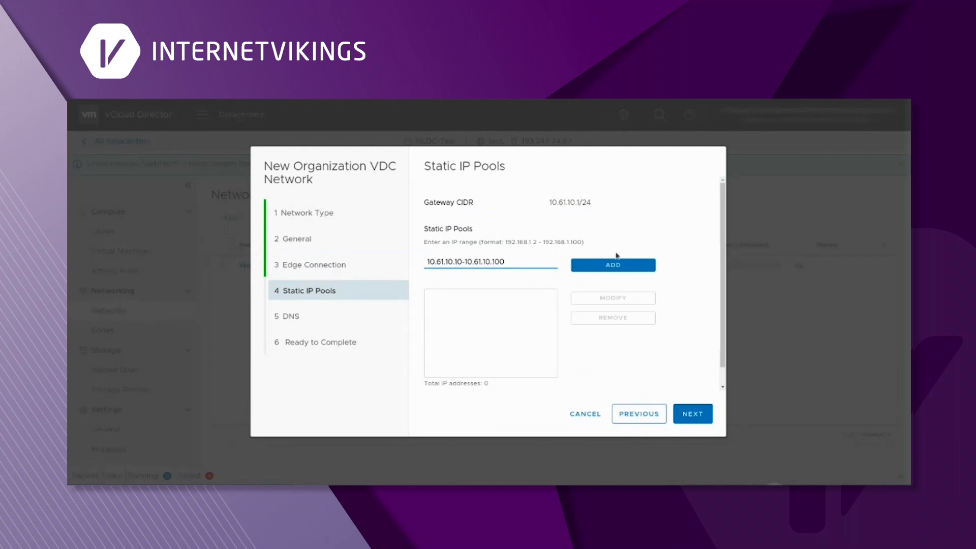
pyautogui.click(600, 269)
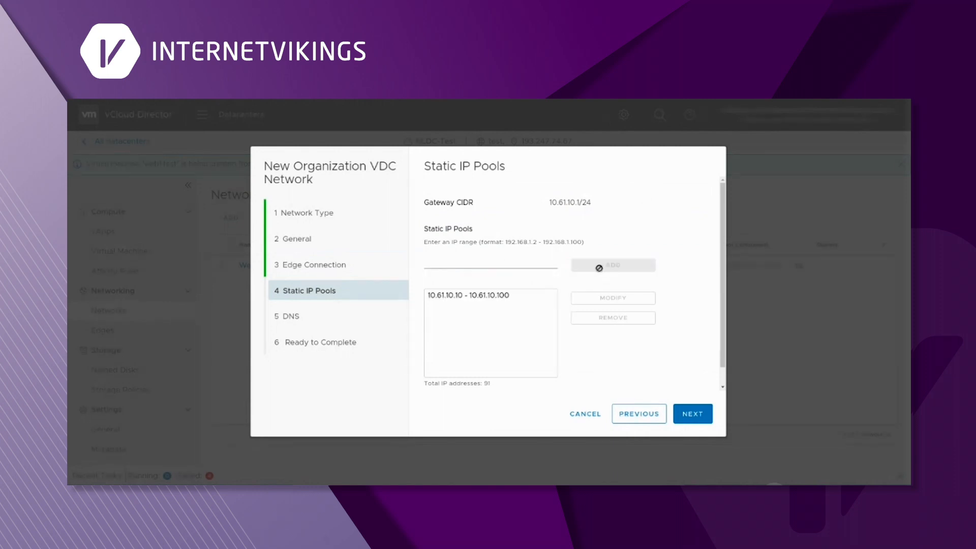
# - Set DNS servers 8.8.8.8 and 8.8.4.4 and finish creating the network
pyautogui.click(691, 414)
pyautogui.click(581, 205)
pyautogui.write('8.8.8.8')
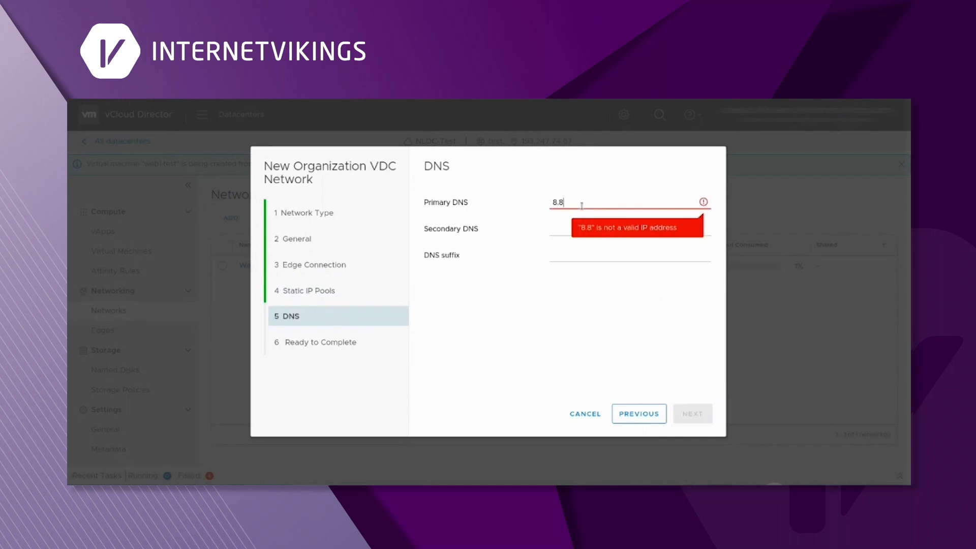
pyautogui.click(554, 233)
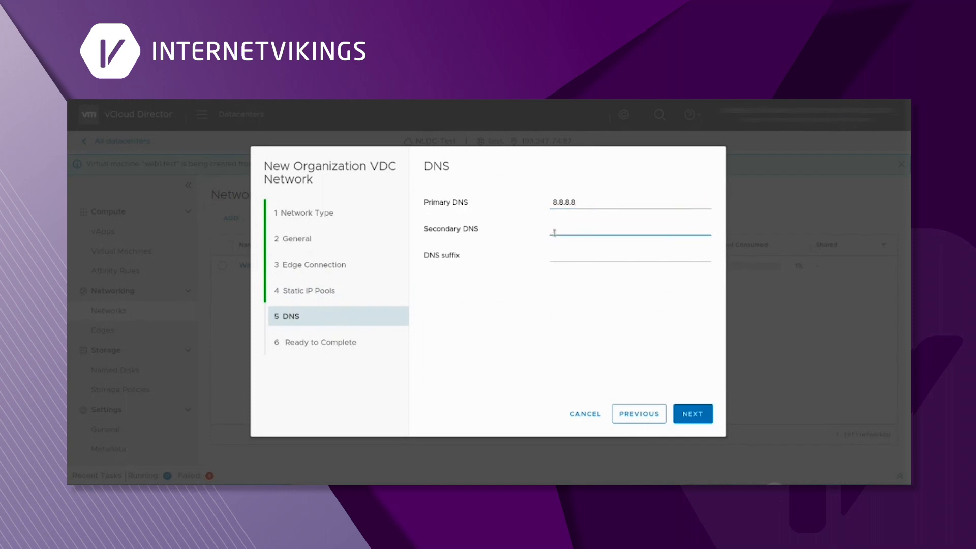
pyautogui.write('8.8.4.4')
pyautogui.click(567, 253)
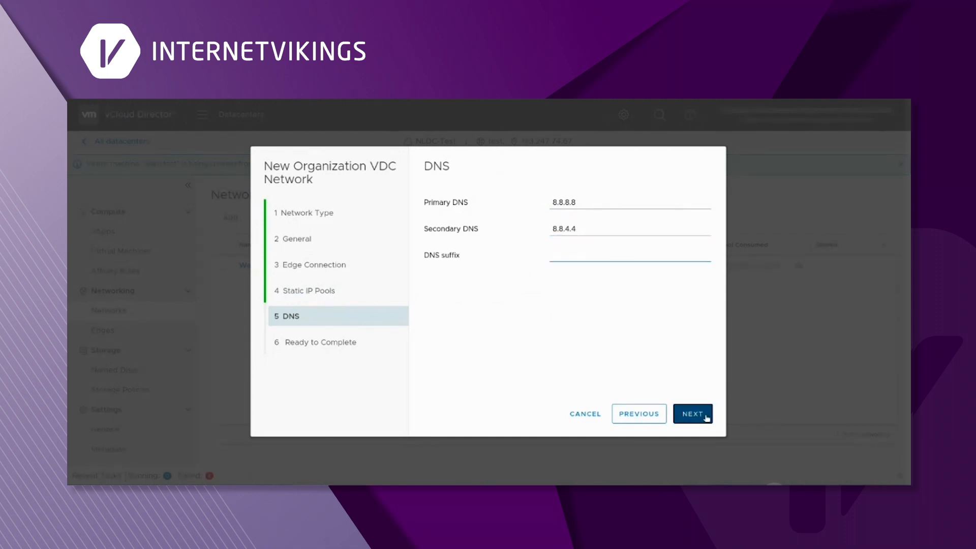
pyautogui.click(705, 416)
pyautogui.click(705, 416)
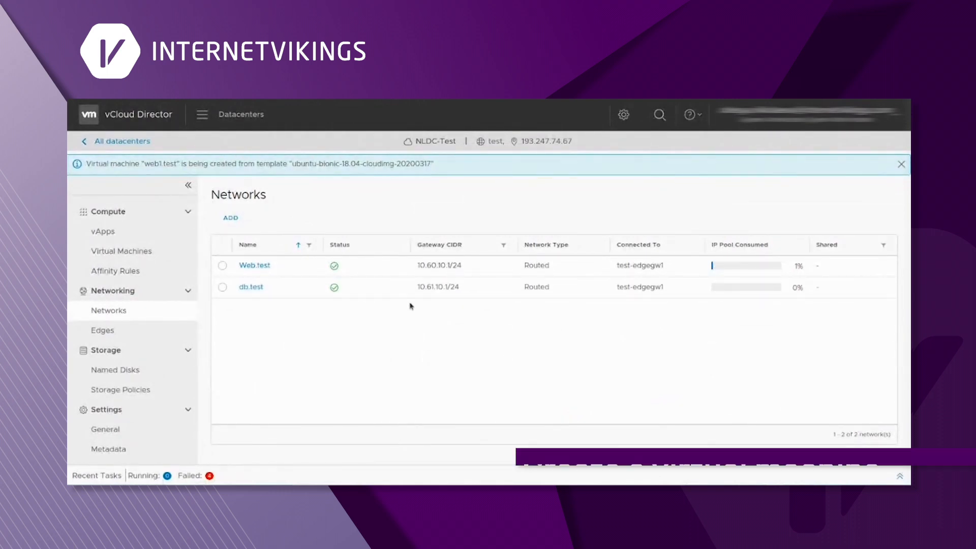
# - Start a new VM named db1.test with power-on after creation disabled
pyautogui.click(88, 256)
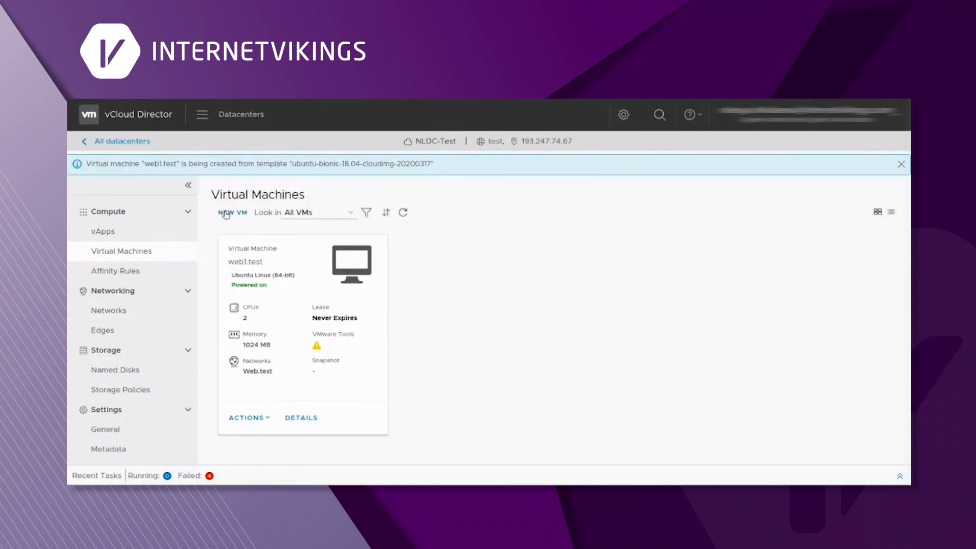
pyautogui.click(225, 212)
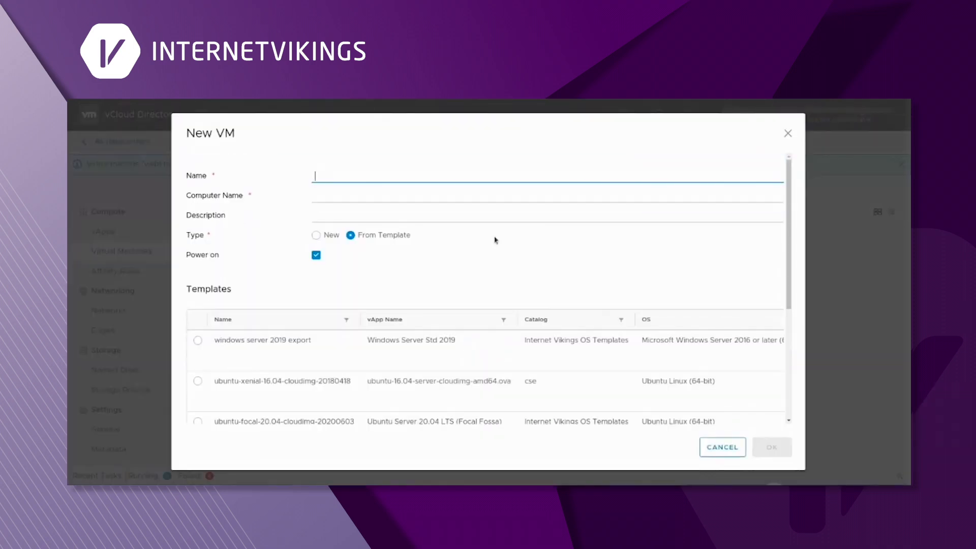
pyautogui.write('db1.test')
pyautogui.press('Tab')
pyautogui.press('Tab')
pyautogui.click(316, 255)
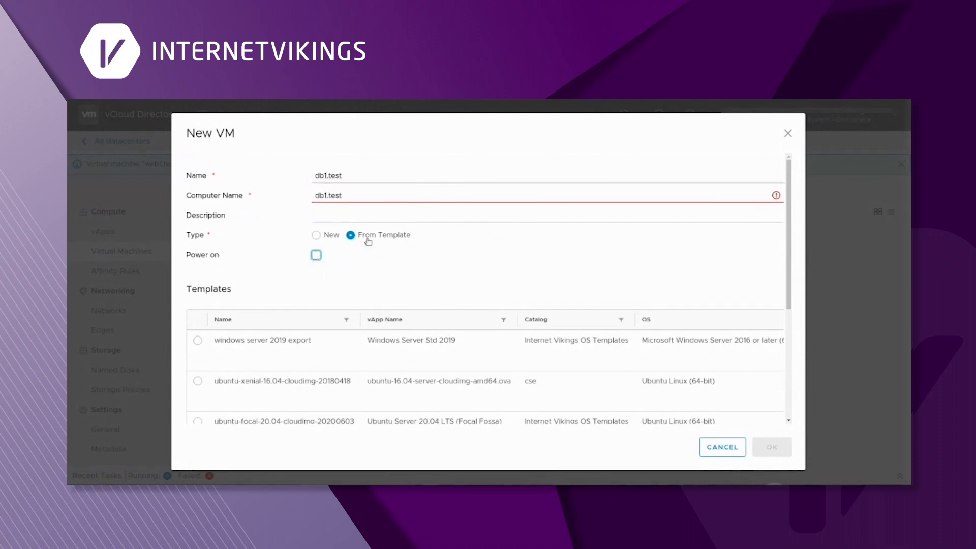
# - Pick the ubuntu-bionic-18.04-cloudimg-20200317 template, change the computer name to db1-test, and create the VM
pyautogui.scroll(-2, 335, 355)
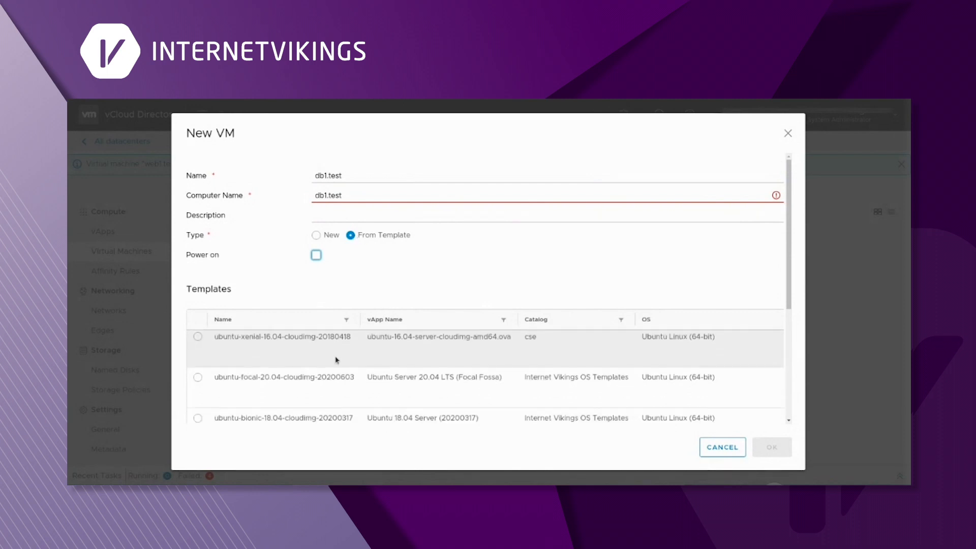
pyautogui.scroll(-1, 325, 380)
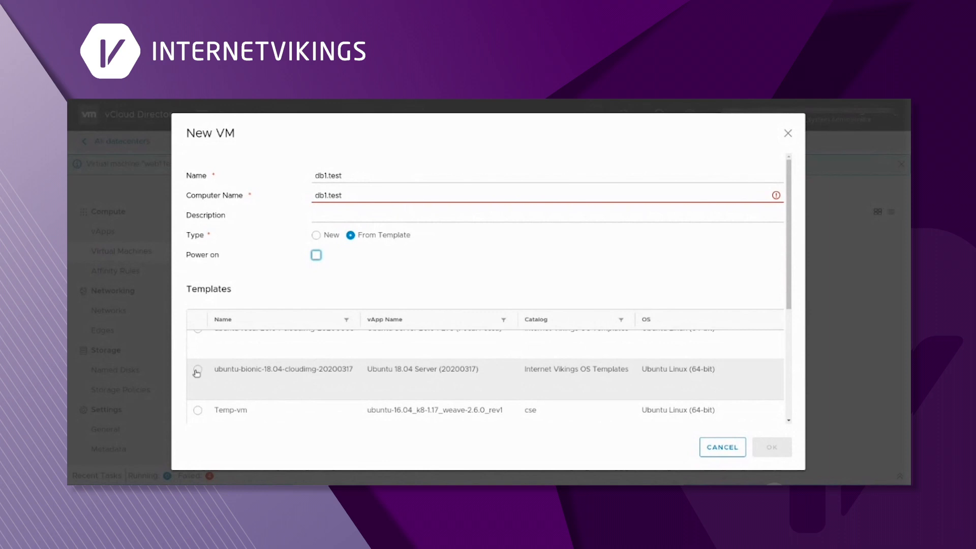
pyautogui.click(197, 370)
pyautogui.click(329, 195)
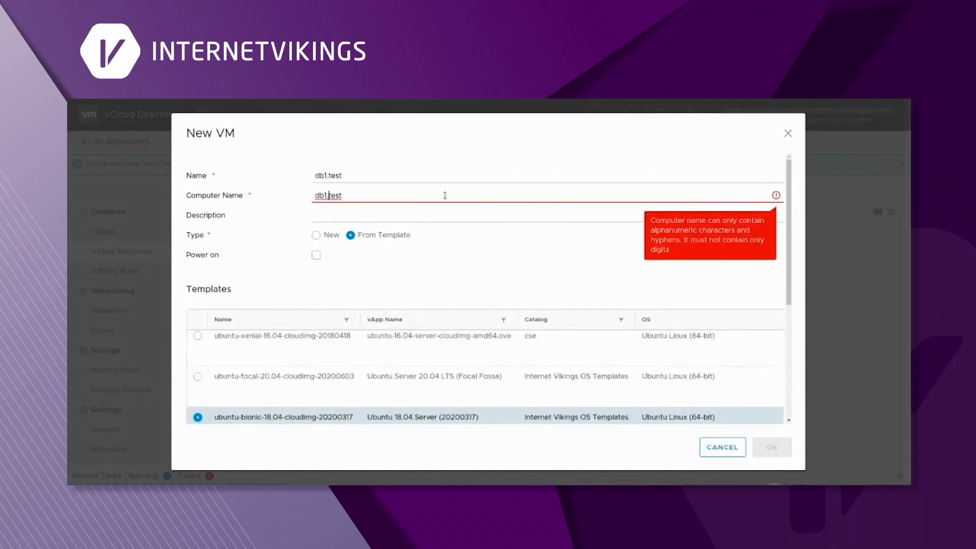
pyautogui.press('BackSpace')
pyautogui.write('-')
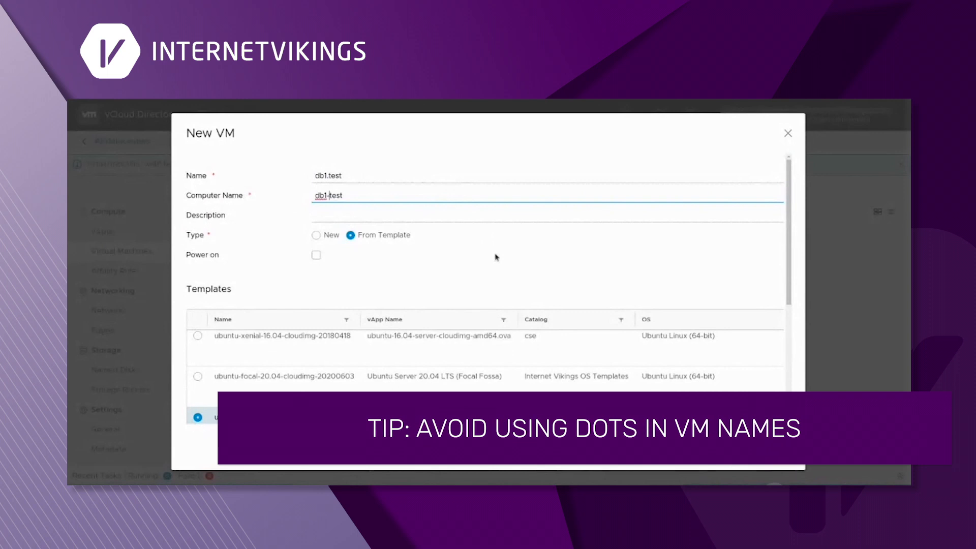
pyautogui.scroll(-10, 497, 257)
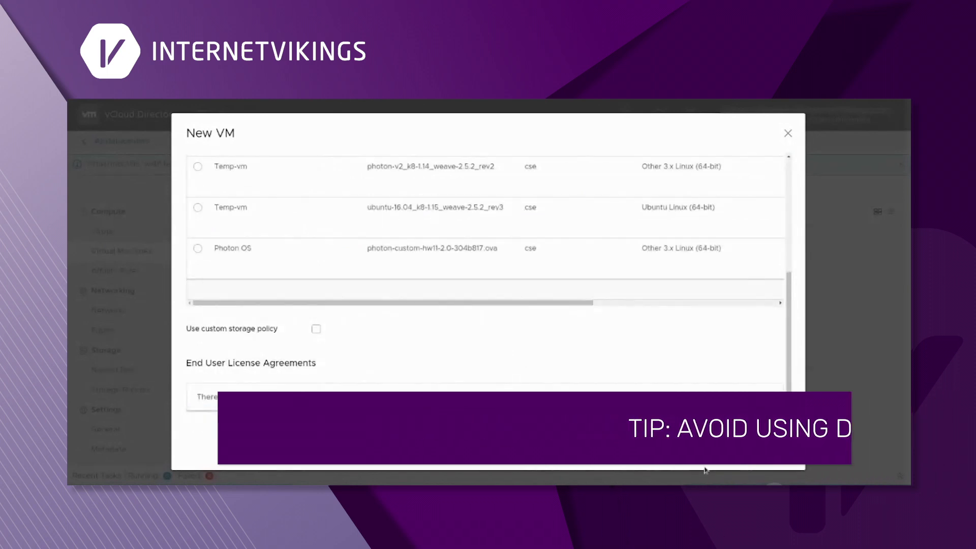
pyautogui.click(762, 450)
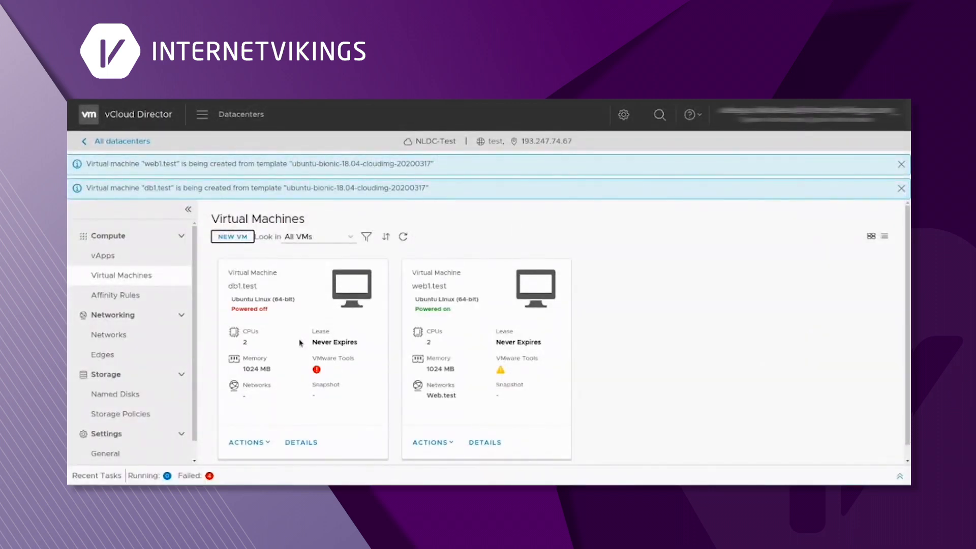
# - In db1.test's hardware settings, keep 2 vCPUs and enable memory and CPU hot add
pyautogui.click(298, 445)
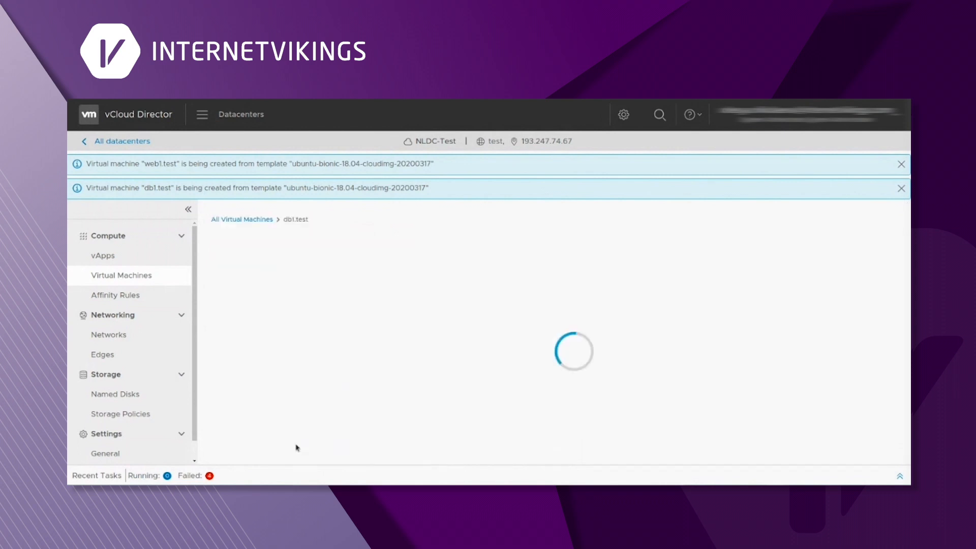
pyautogui.scroll(-3, 629, 288)
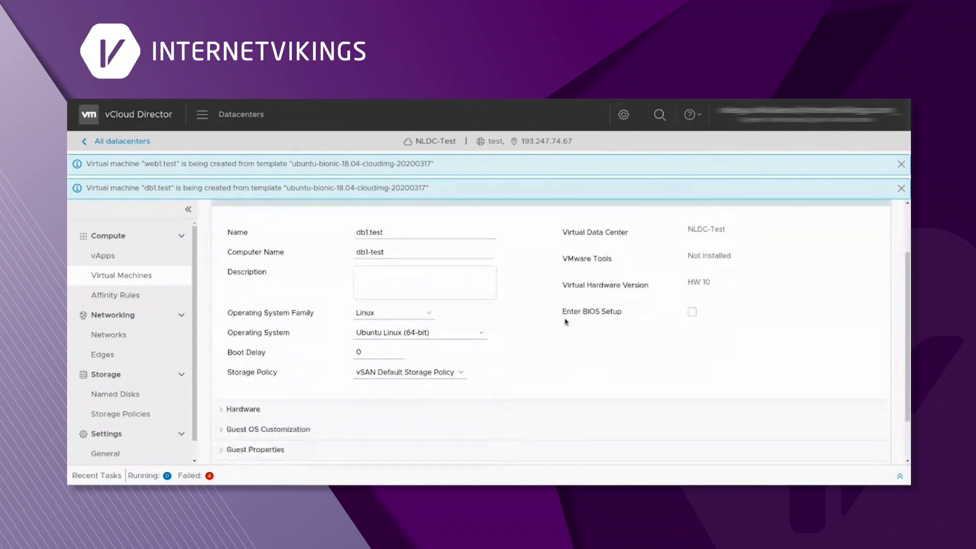
pyautogui.click(371, 357)
pyautogui.scroll(-2, 608, 334)
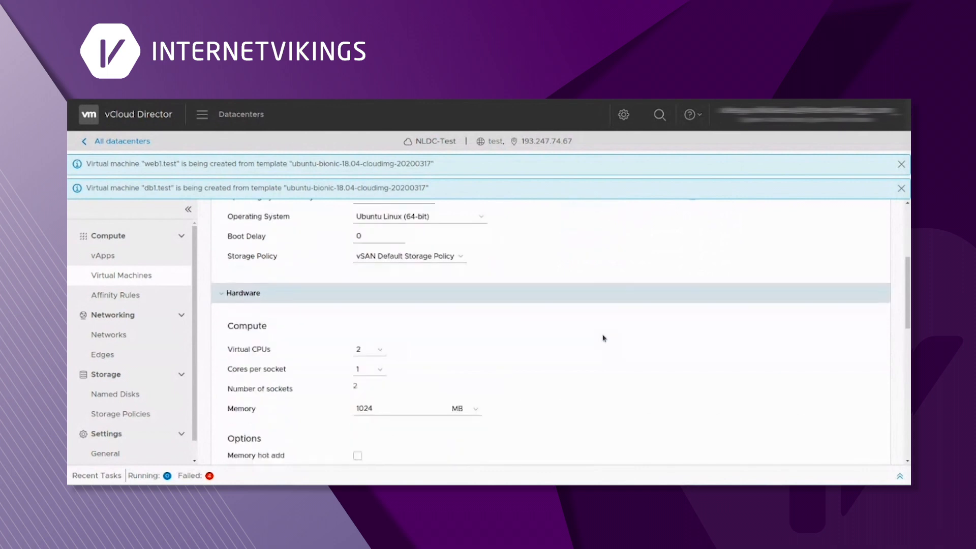
pyautogui.click(374, 296)
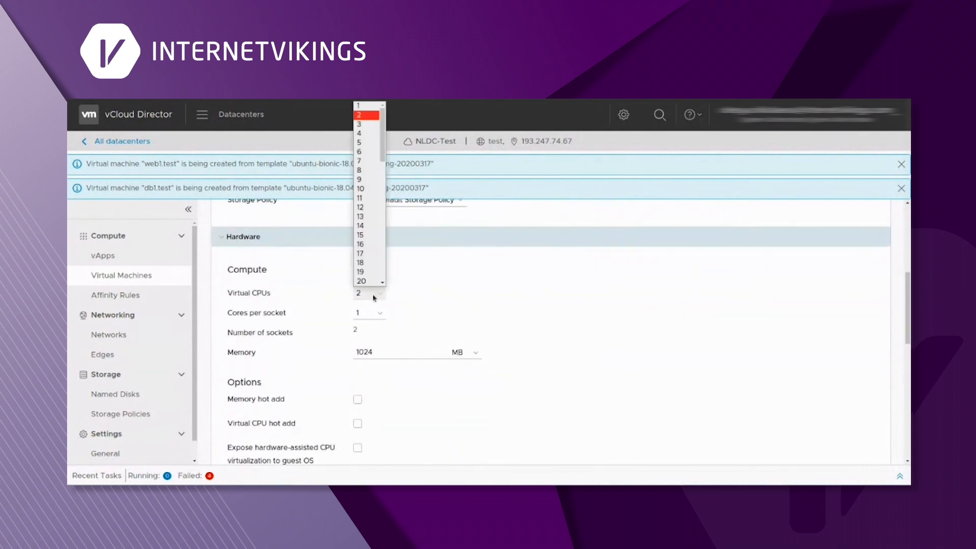
pyautogui.click(367, 116)
pyautogui.scroll(-2, 315, 296)
pyautogui.click(429, 284)
pyautogui.scroll(-2, 457, 295)
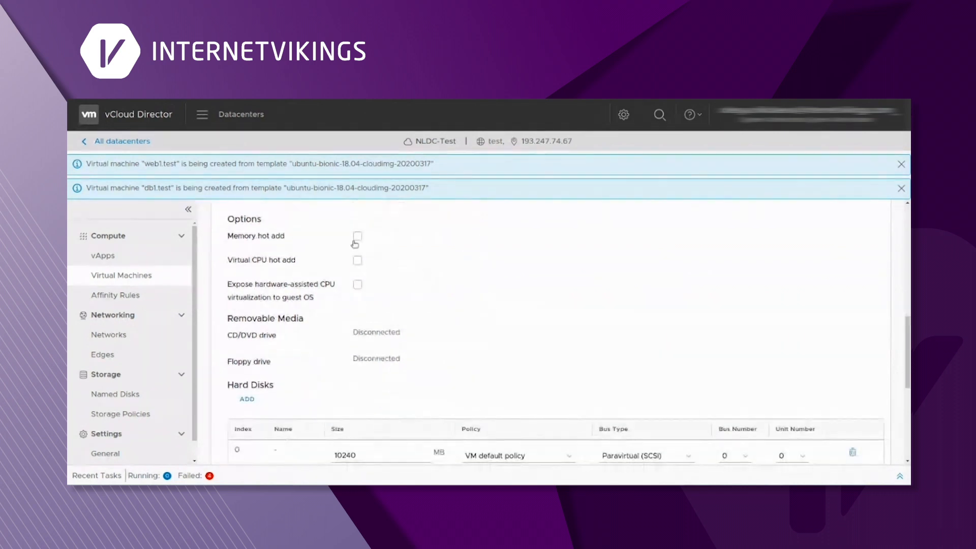
pyautogui.click(358, 237)
pyautogui.click(357, 263)
pyautogui.scroll(-3, 457, 268)
pyautogui.click(363, 269)
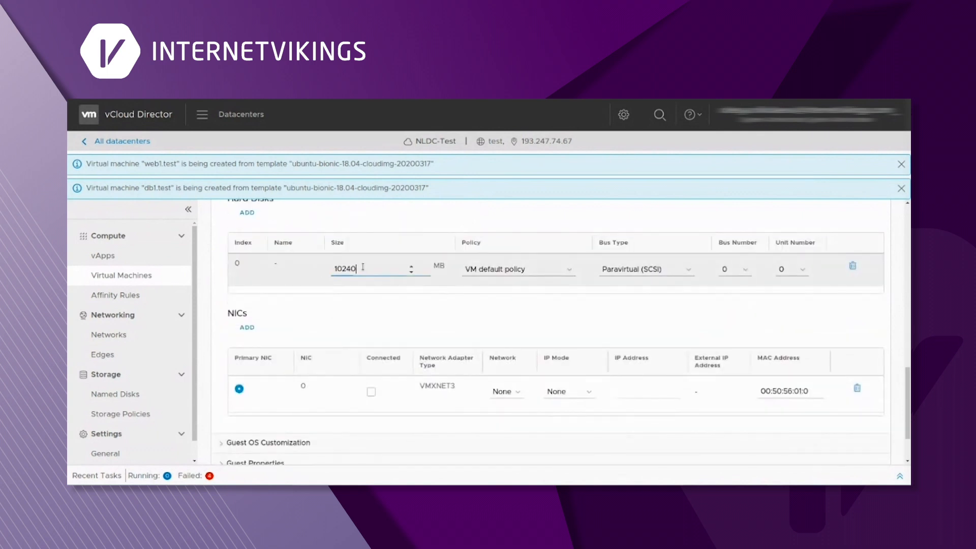
pyautogui.scroll(1, 363, 290)
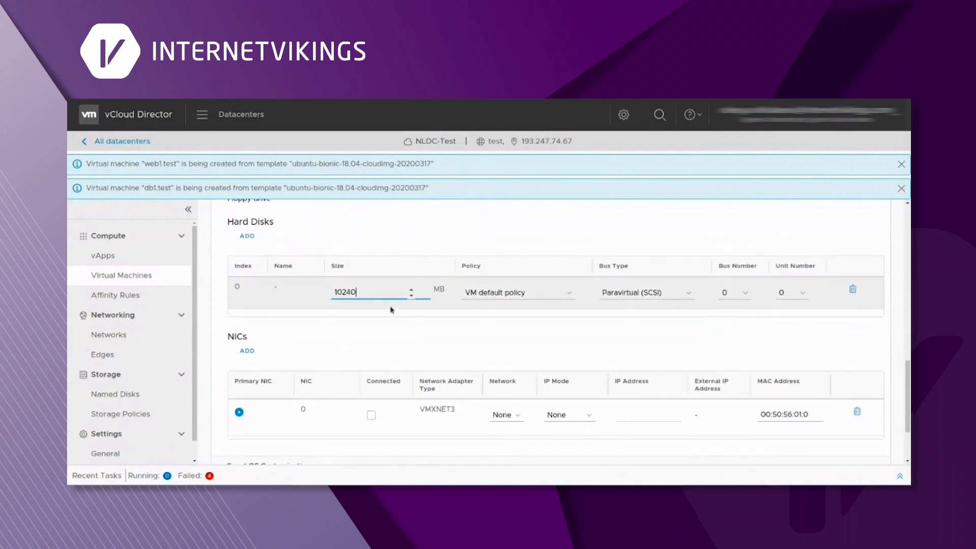
pyautogui.scroll(-4, 389, 310)
# - Connect the network adapter to db.test with Static - IP Pool addressing
pyautogui.click(372, 323)
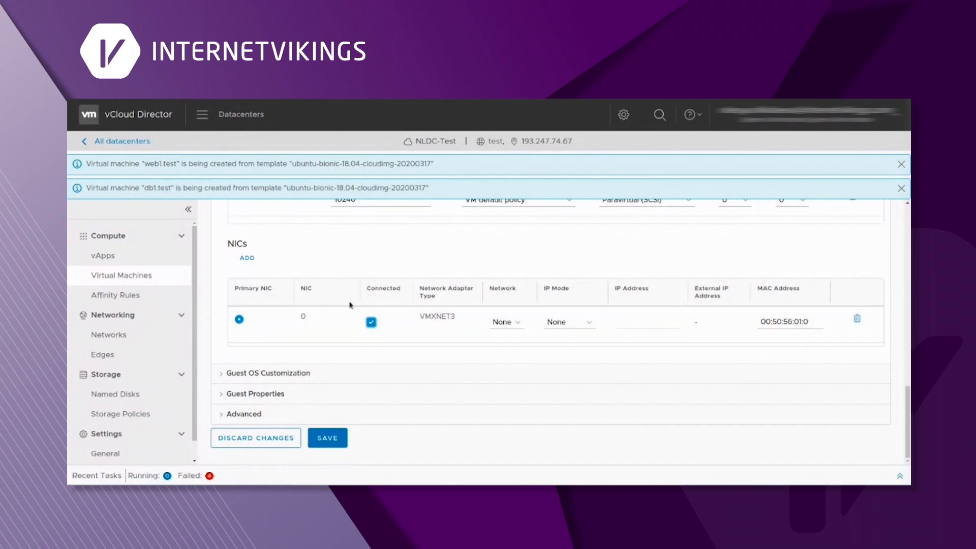
pyautogui.click(504, 323)
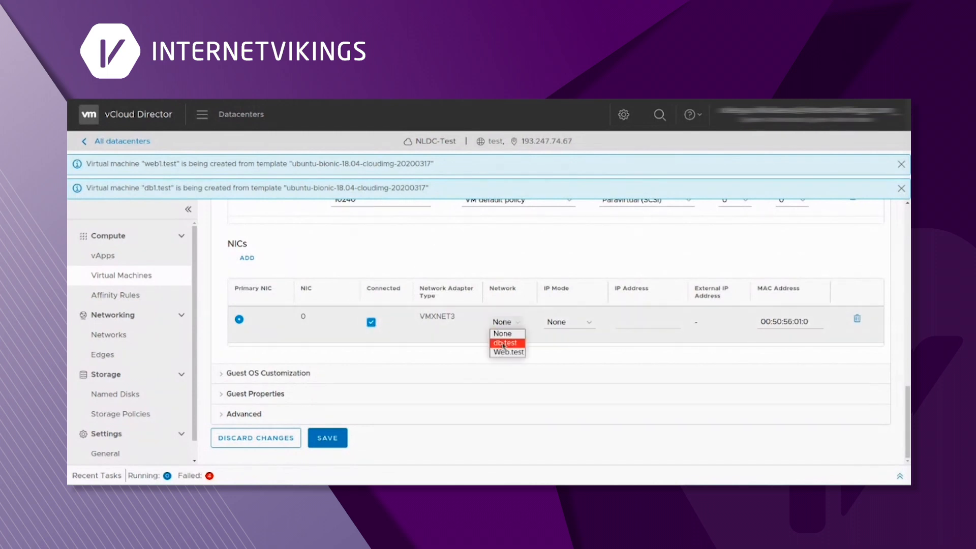
pyautogui.click(504, 344)
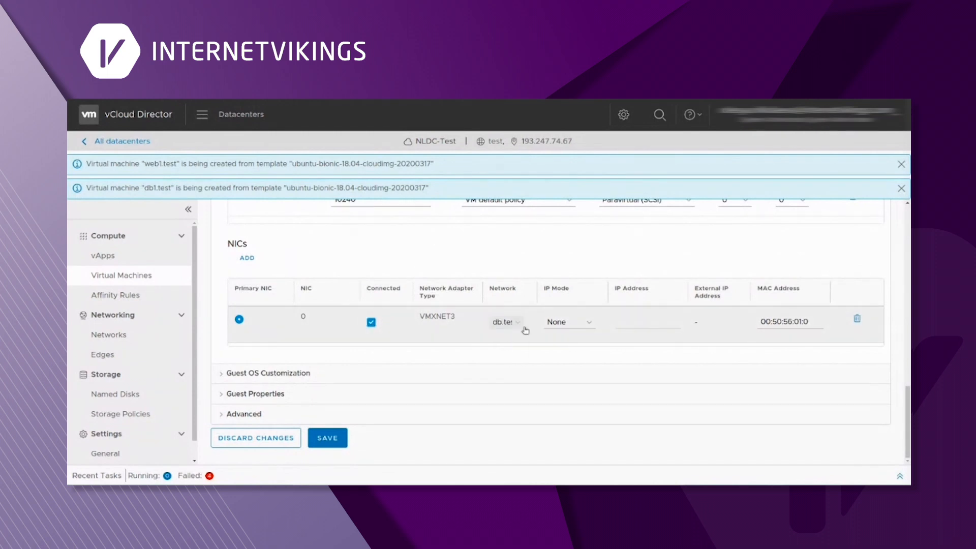
pyautogui.click(559, 323)
pyautogui.click(570, 342)
pyautogui.click(569, 323)
pyautogui.click(575, 353)
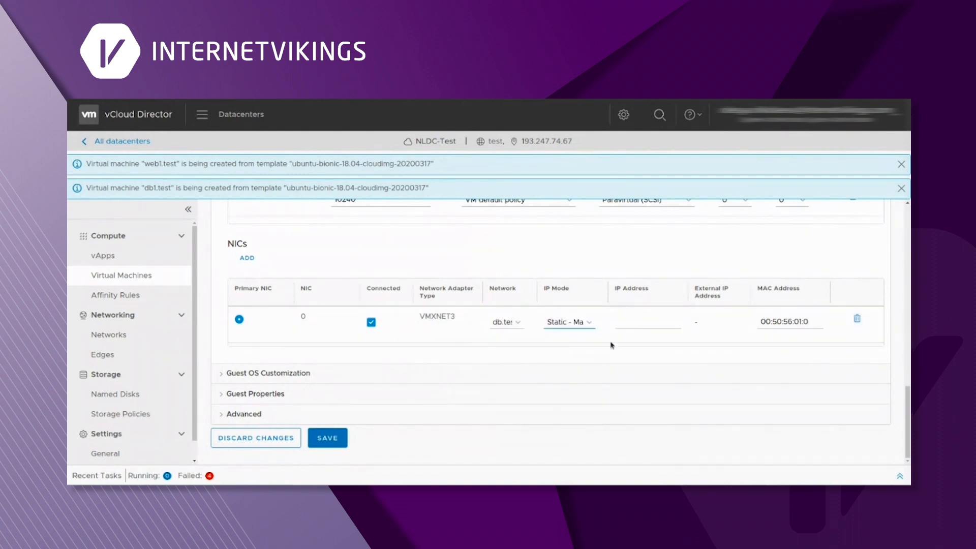
pyautogui.click(632, 323)
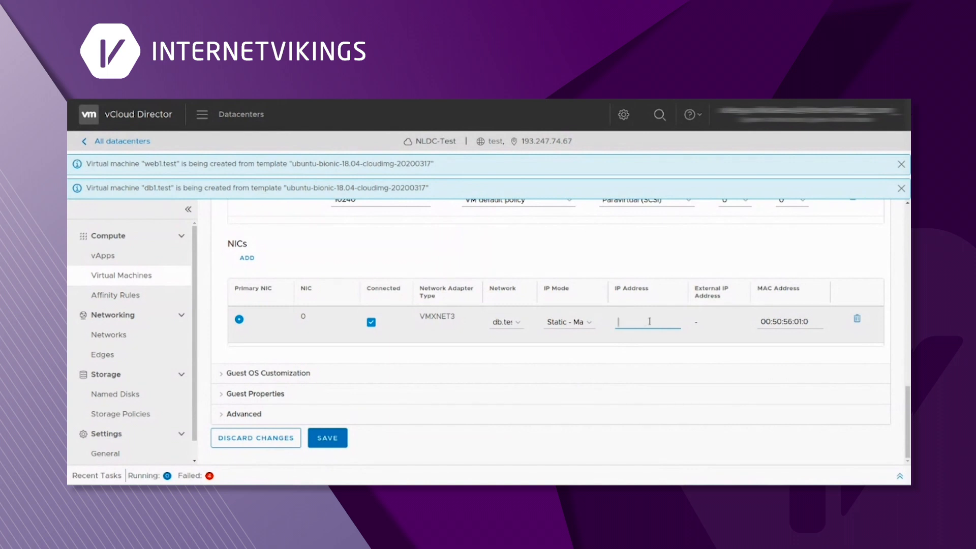
pyautogui.click(572, 322)
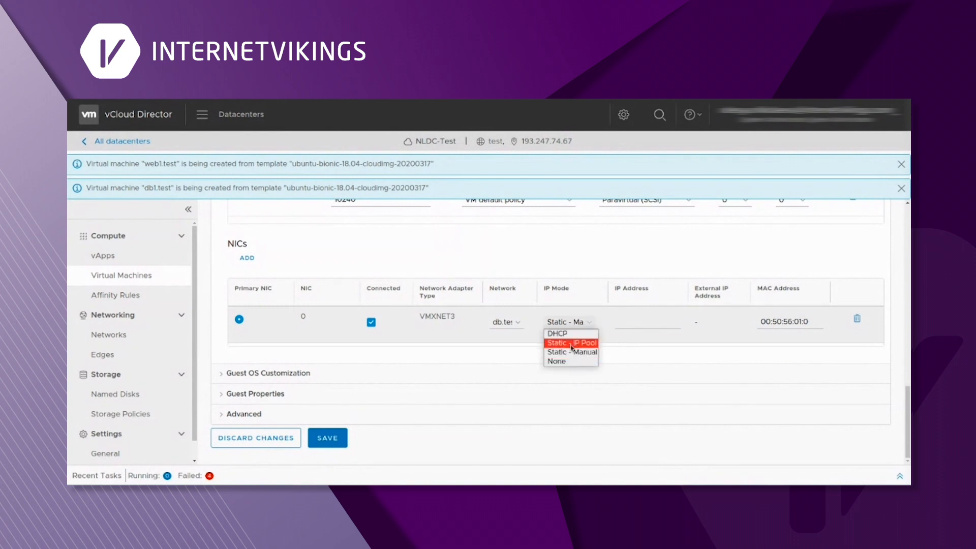
pyautogui.click(571, 343)
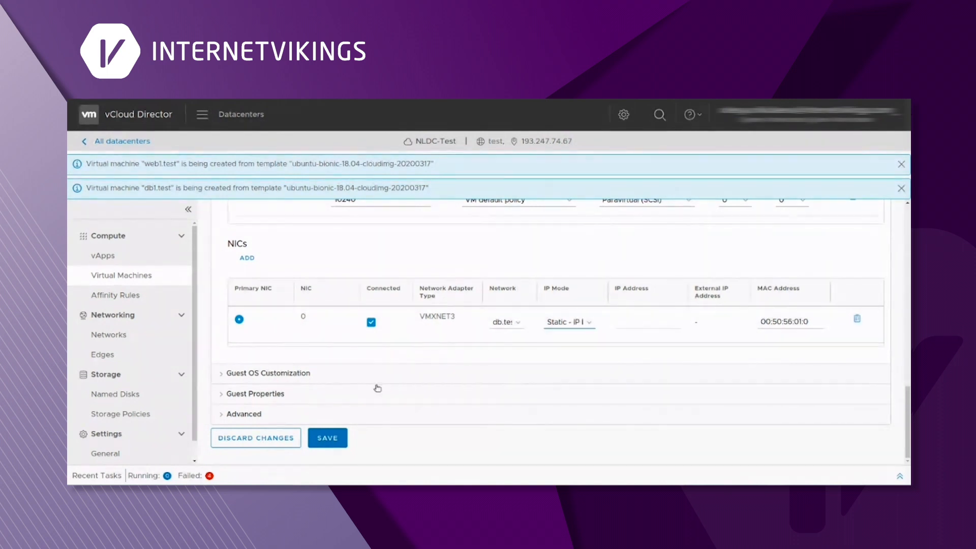
# - Enable guest OS customization and expand Guest Properties to the Encoded user-data field
pyautogui.click(251, 376)
pyautogui.scroll(-3, 252, 305)
pyautogui.click(233, 260)
pyautogui.scroll(-3, 435, 275)
pyautogui.scroll(-2, 432, 287)
pyautogui.click(298, 396)
pyautogui.scroll(-3, 559, 351)
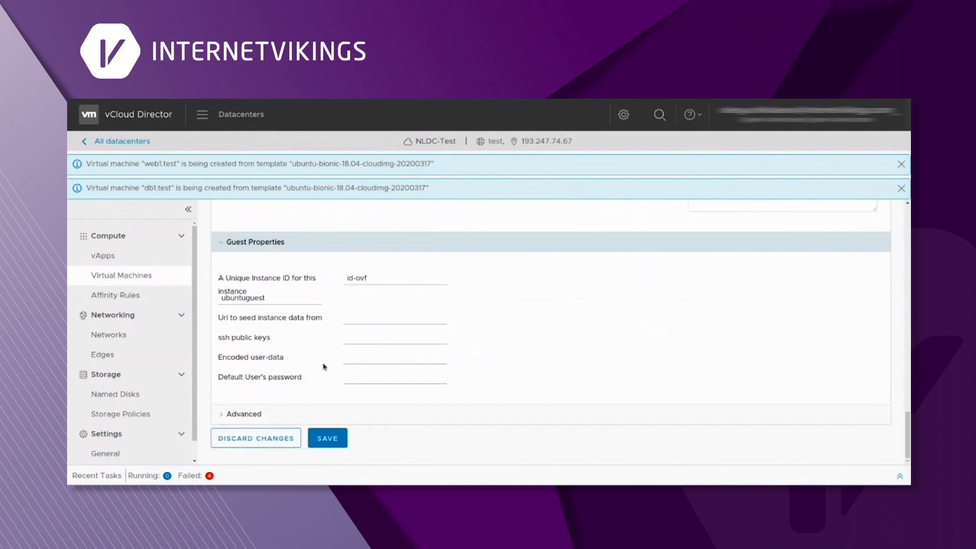
pyautogui.click(348, 357)
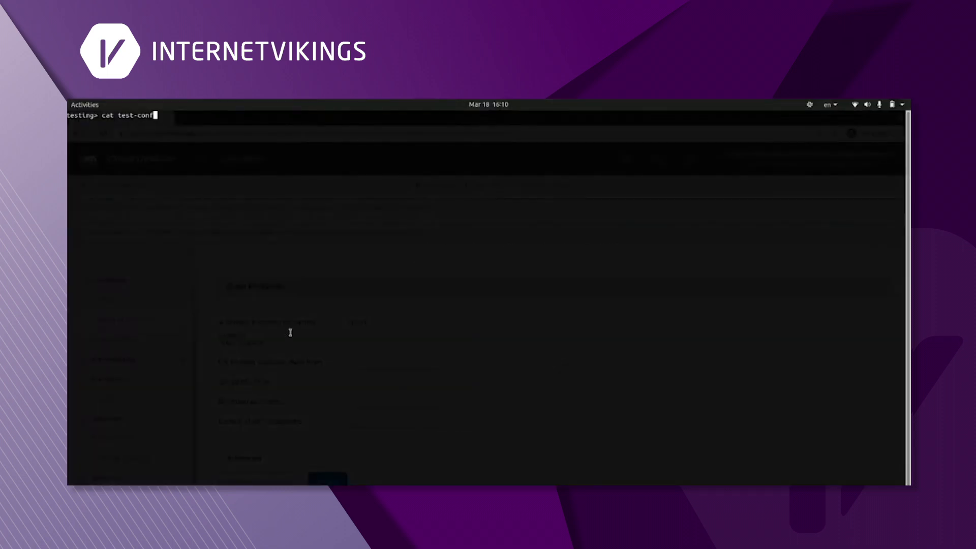
# - Display the test-conf cloud-config and review its ssh_pwauth, user name and password lines
pyautogui.press('Return')
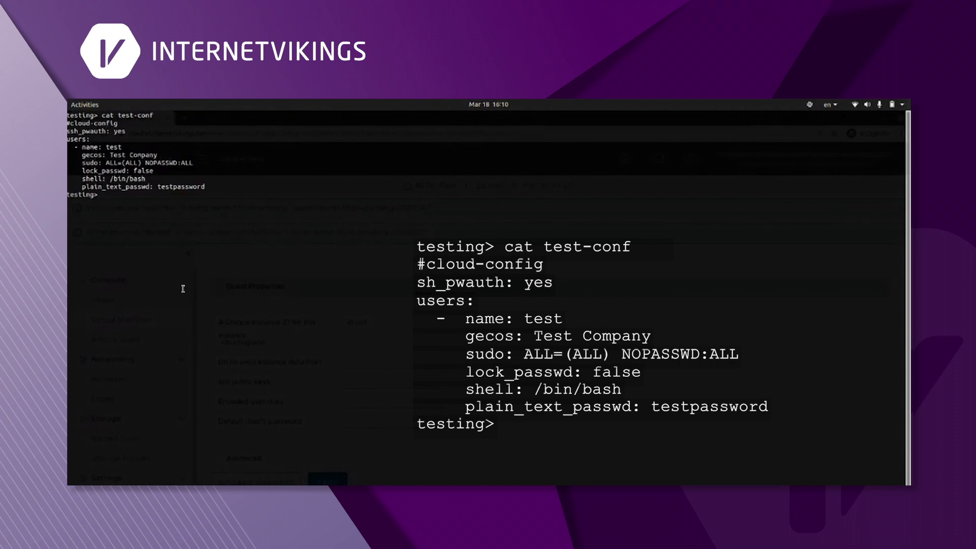
pyautogui.moveTo(68, 123); pyautogui.dragTo(208, 187)
pyautogui.click(123, 134)
pyautogui.moveTo(125, 132); pyautogui.dragTo(67, 132)
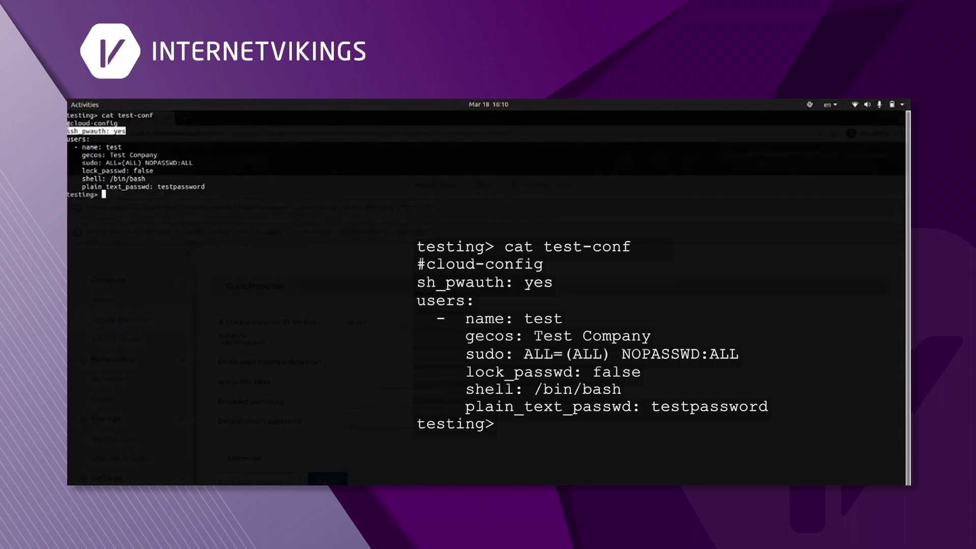
pyautogui.click(112, 147)
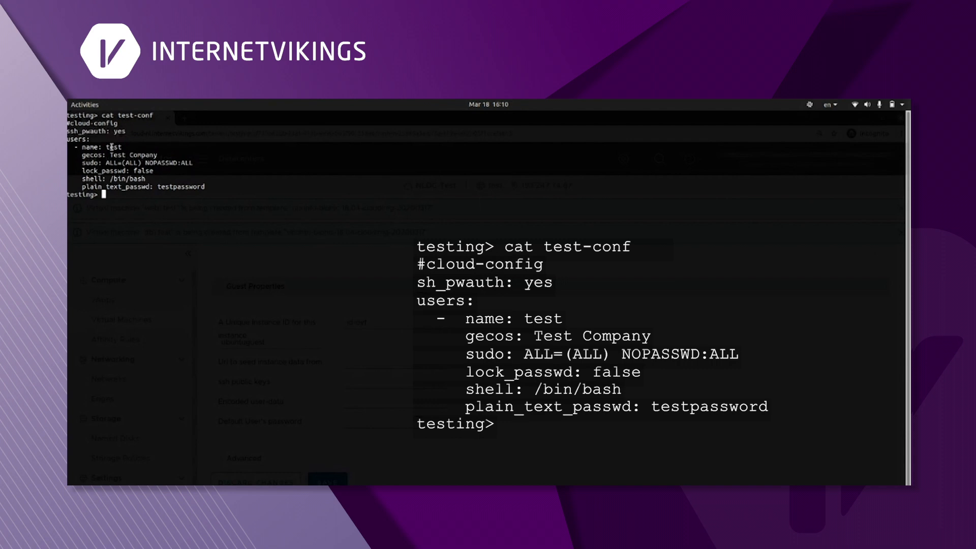
pyautogui.moveTo(107, 147); pyautogui.dragTo(159, 154)
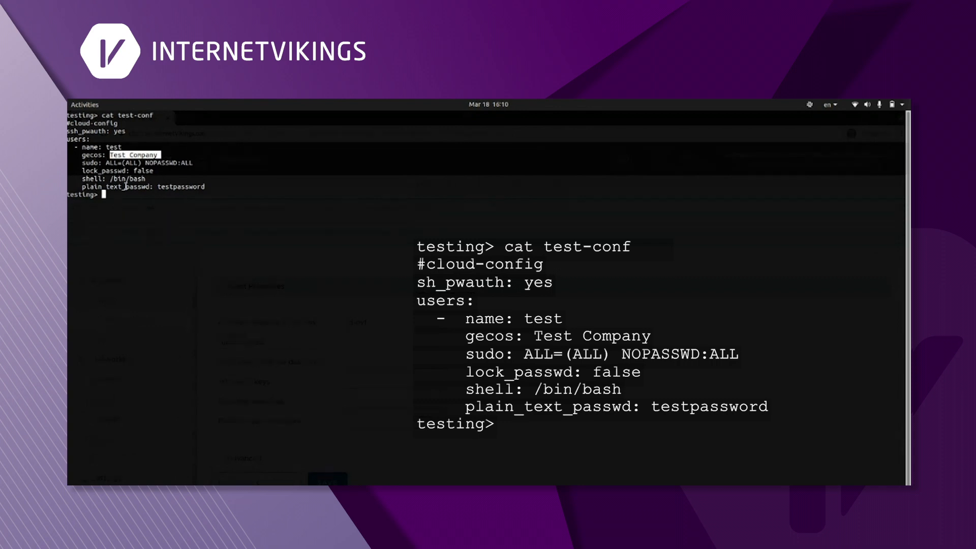
pyautogui.moveTo(157, 186); pyautogui.dragTo(202, 188)
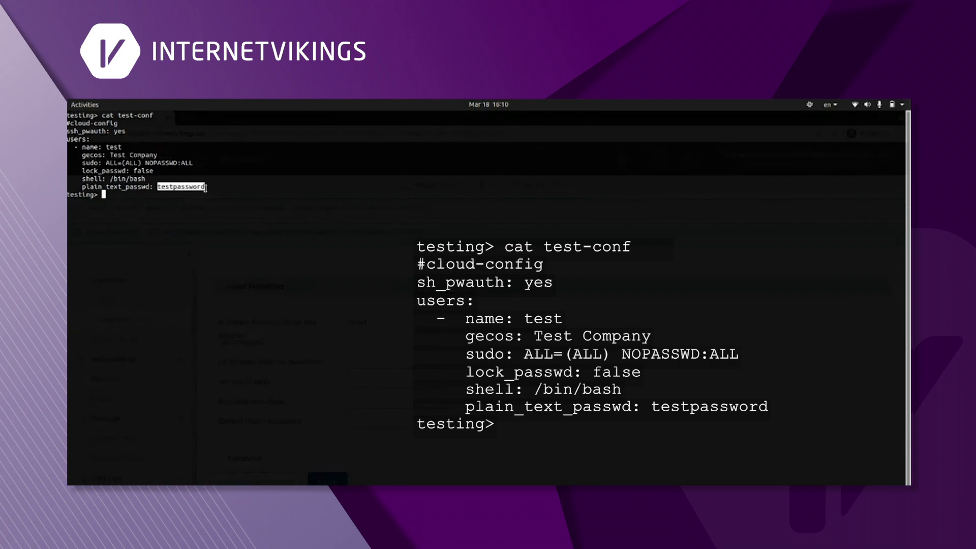
pyautogui.click(211, 176)
# - Run gzip -c < test-conf | base64 -w0 and paste the output into Encoded user-data
pyautogui.write('gzip -c < test-conf | base64 -w0; echo')
pyautogui.press('Return')
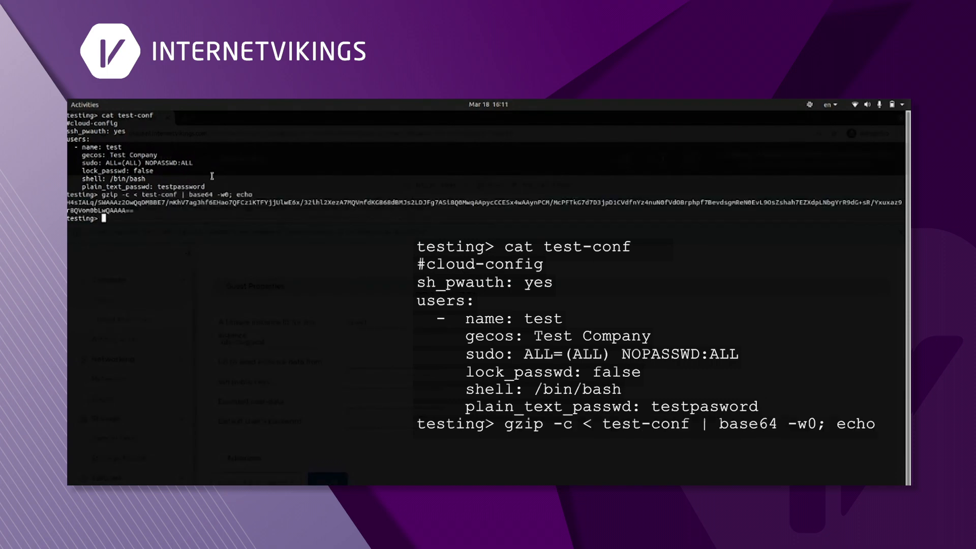
pyautogui.moveTo(101, 195); pyautogui.dragTo(206, 192)
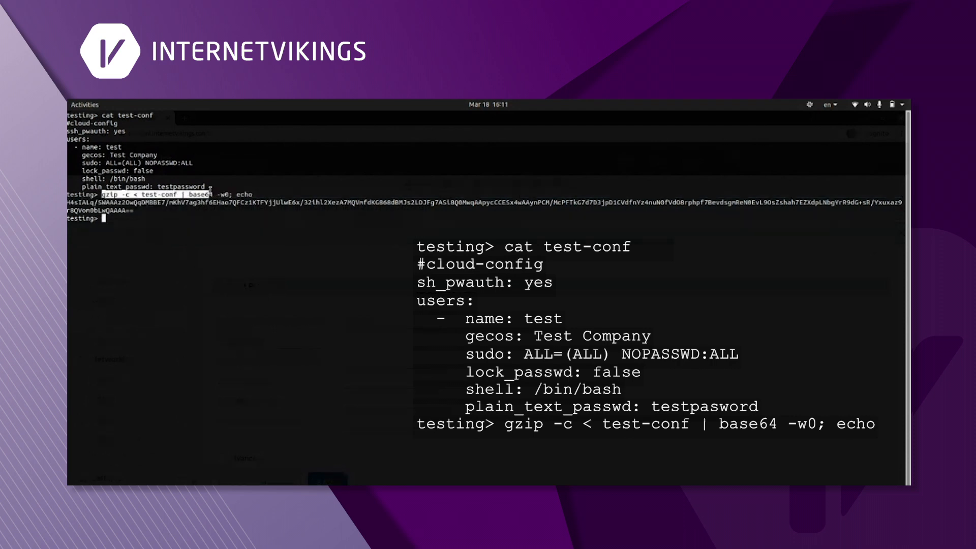
pyautogui.moveTo(134, 210); pyautogui.dragTo(68, 202)
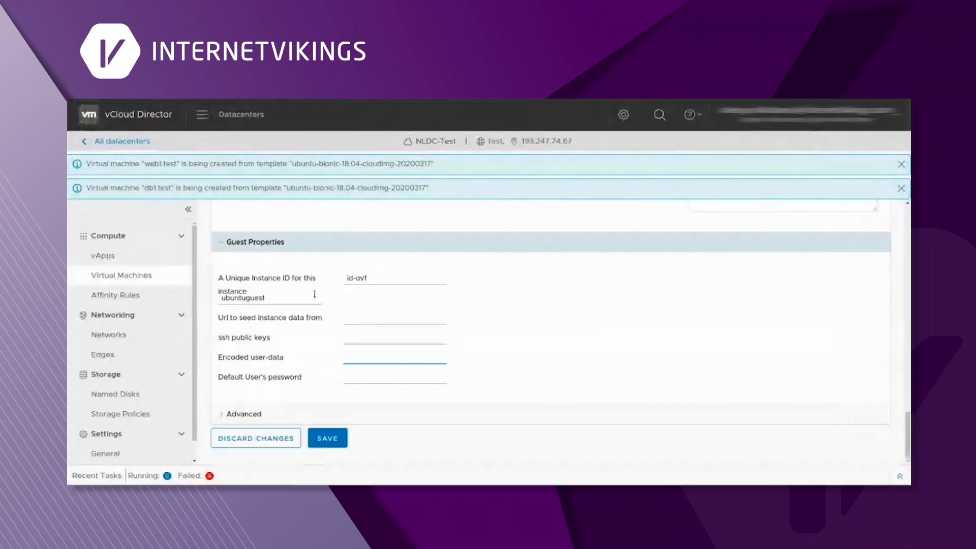
pyautogui.write('H4sIALq/SWAAAz2OwQqDMBBE7/mKhV7ag3hf6EHao7QFCz1KTFYj1UlwE6x/32lhl2XezA7MQVmfdKG868dBMJs2LDJFg7ASl8Q0MwqAApycCCESx4wAAynPCM/McPFTkG7d7D3jpD1CVdfnYz4nuN0fVd0BrphpF7BevdsgmReN0EvL90sZshah7EZXdpLNbgYrR9dG+sR/Yxuxaz9r8QVom0bLwQAAAA==')
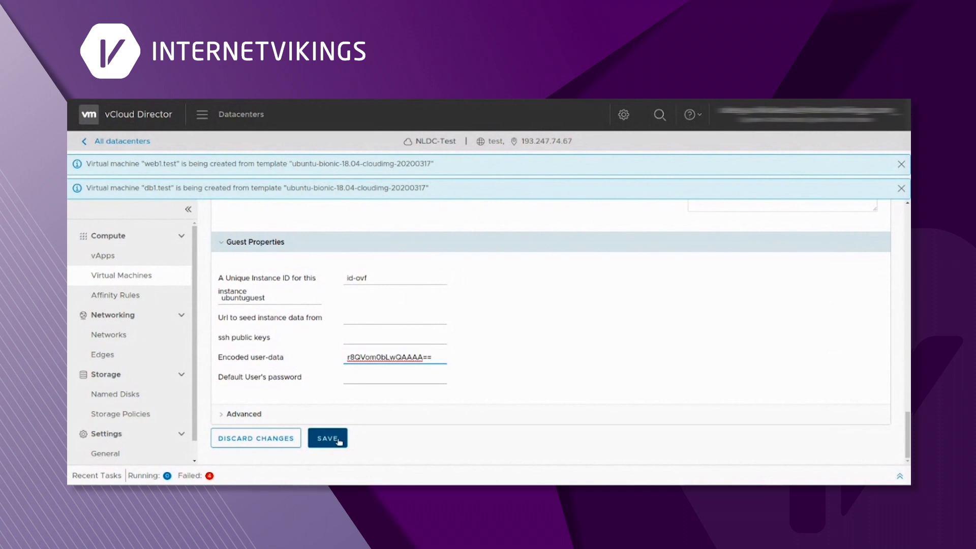
# - Save the user data, power on db1.test with Force Recustomization, and reopen its details
pyautogui.click(328, 439)
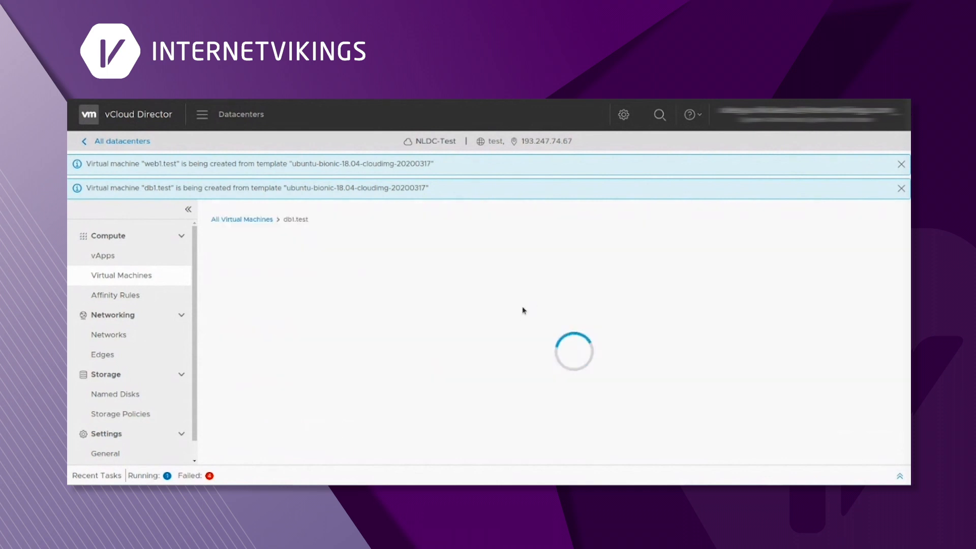
pyautogui.click(122, 276)
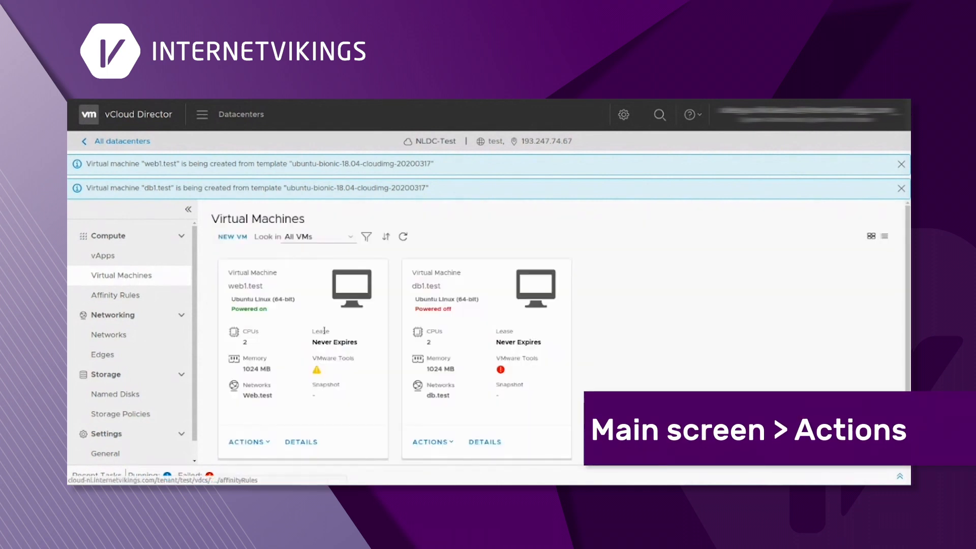
pyautogui.click(434, 442)
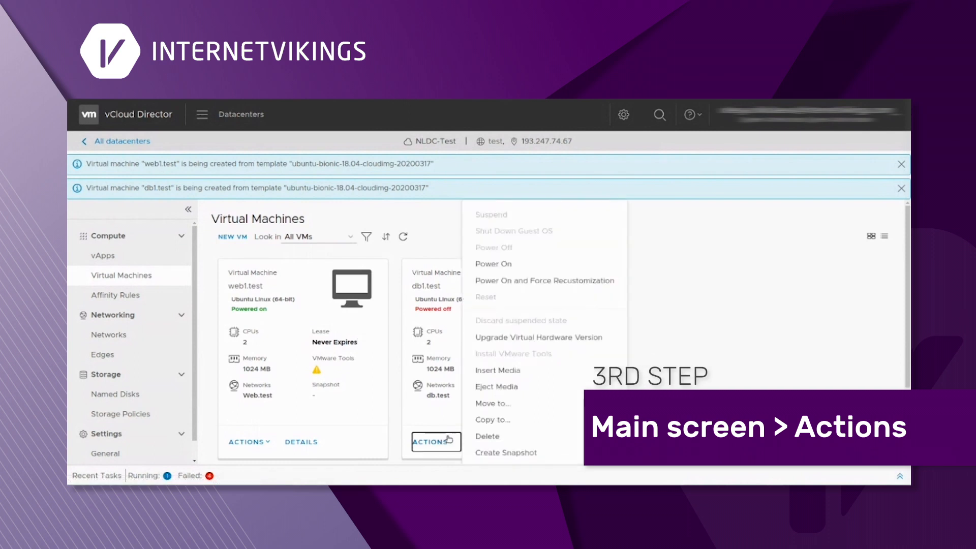
pyautogui.click(534, 284)
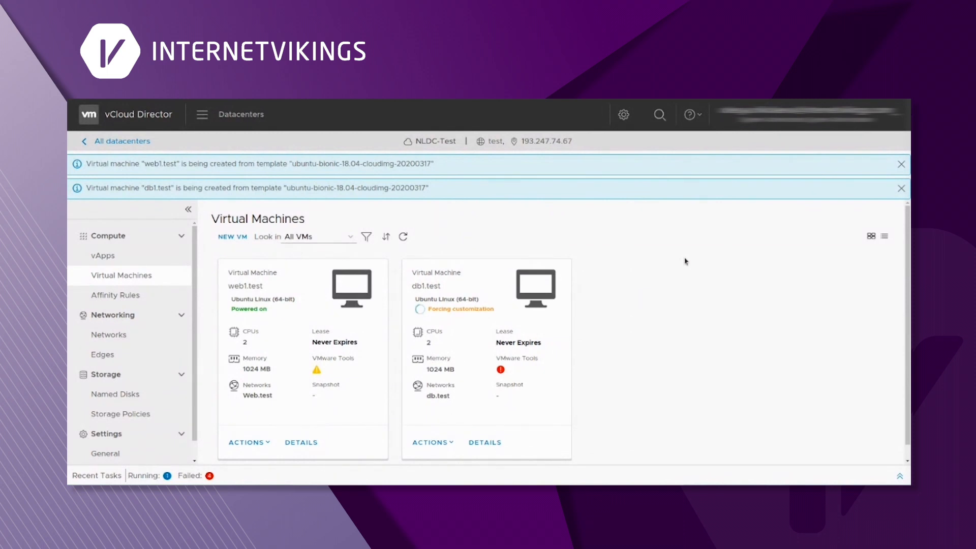
pyautogui.click(494, 443)
# - Expand db1.test's Hardware section and select the NIC's IP address 10.61.10.10
pyautogui.scroll(-3, 571, 318)
pyautogui.click(418, 351)
pyautogui.scroll(-8, 503, 341)
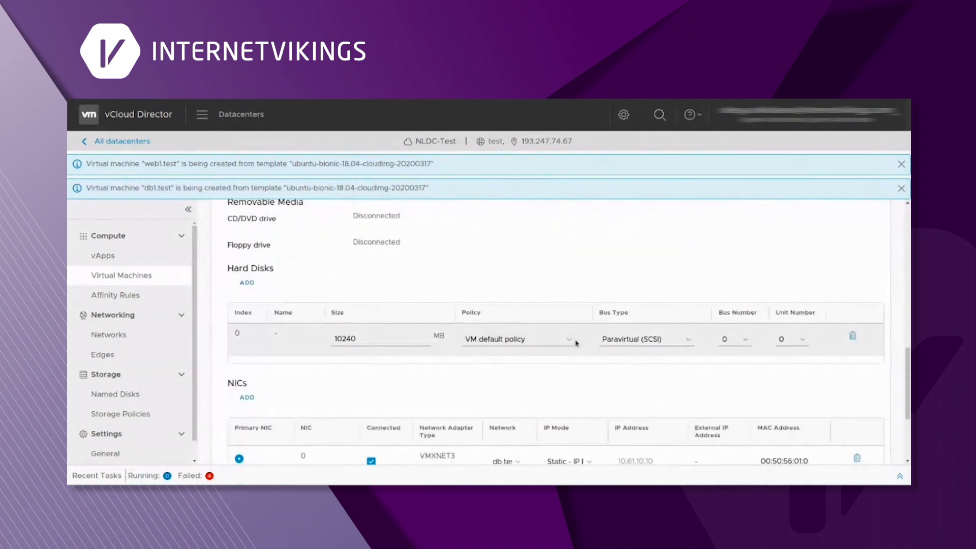
pyautogui.scroll(-4, 576, 343)
pyautogui.moveTo(655, 347); pyautogui.dragTo(616, 346)
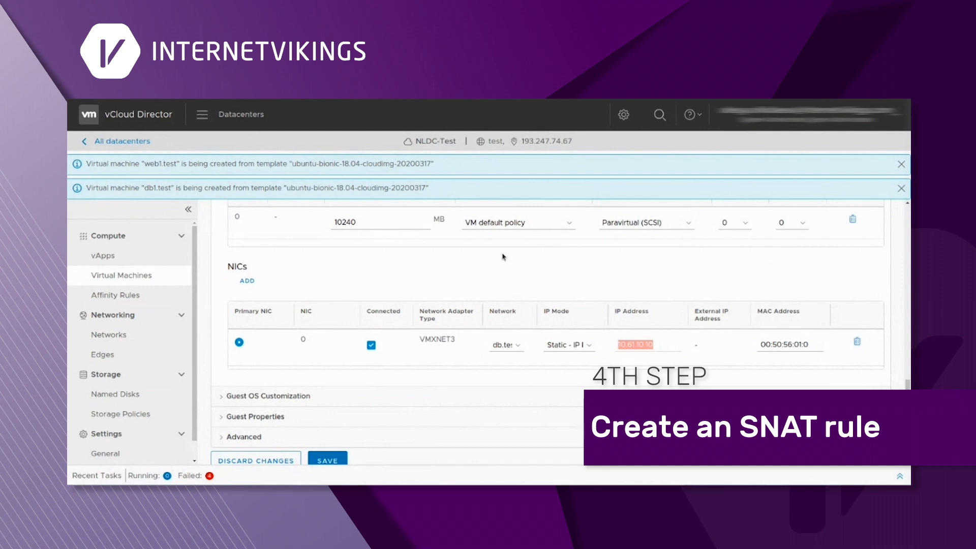
# - Open test-edgegw1's NAT rules, then copy db.test's gateway CIDR from the Networks list
pyautogui.click(102, 355)
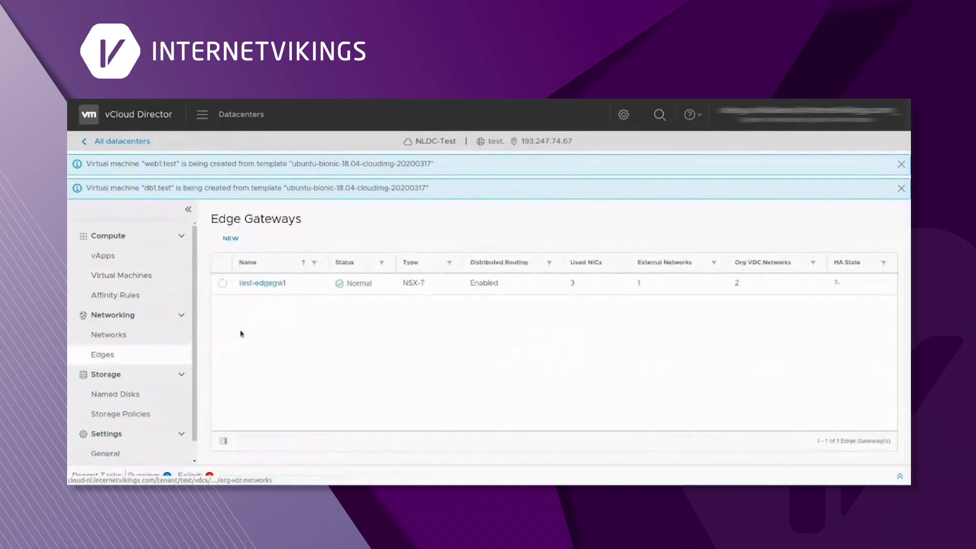
pyautogui.click(277, 287)
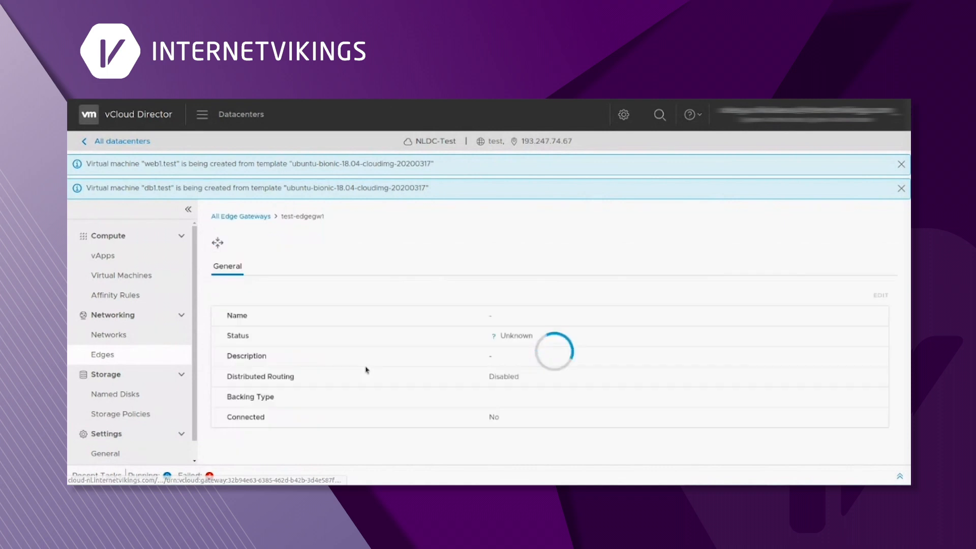
pyautogui.click(274, 273)
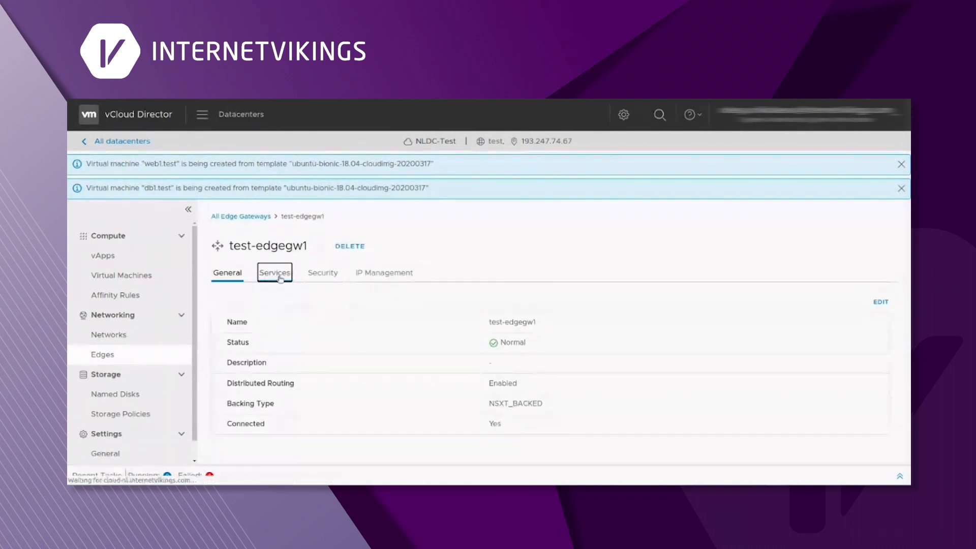
pyautogui.click(230, 316)
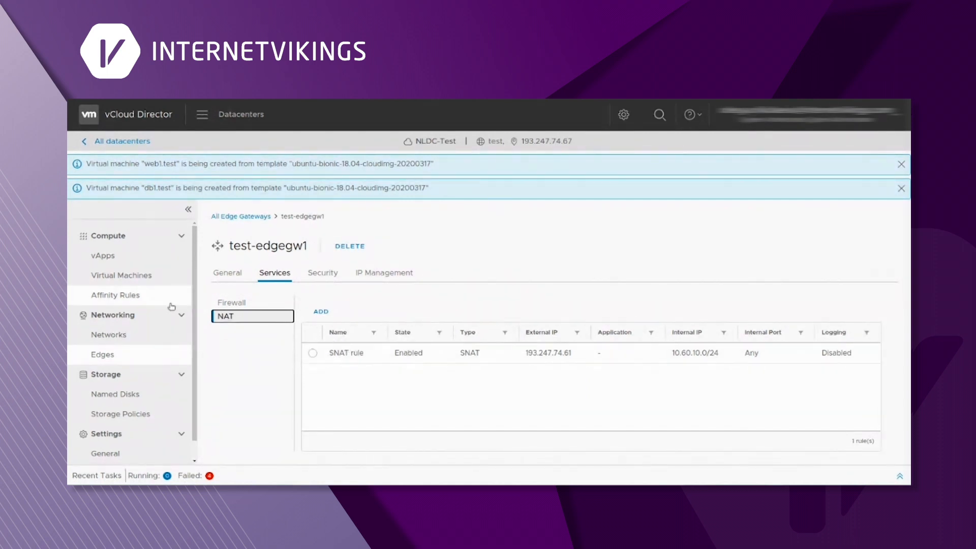
pyautogui.click(130, 336)
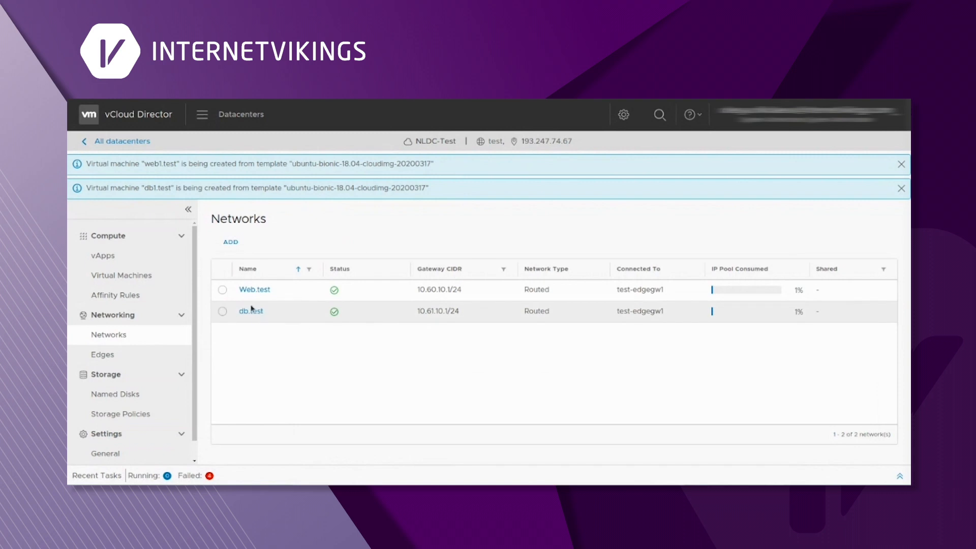
pyautogui.moveTo(462, 314); pyautogui.dragTo(420, 313)
# - Return to test-edgegw1's NAT services page
pyautogui.click(108, 355)
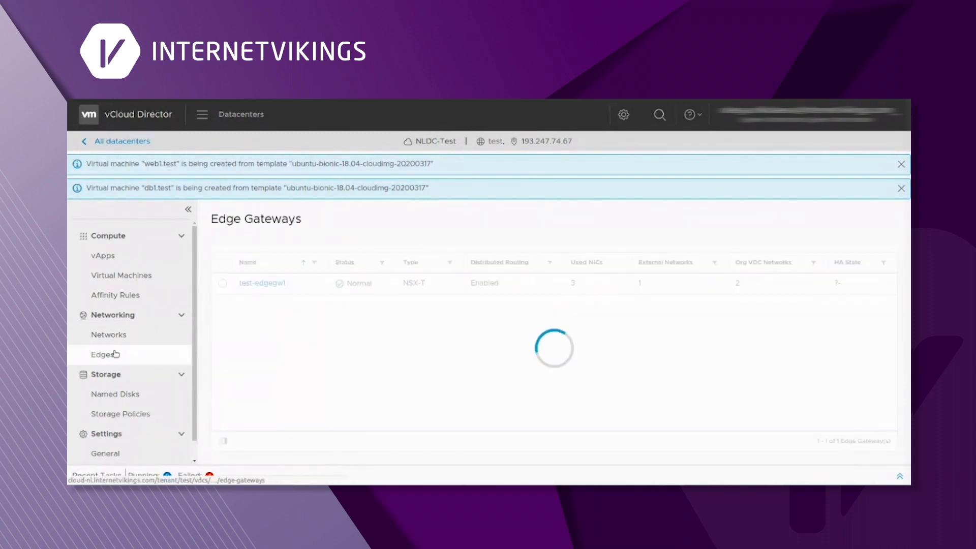
pyautogui.click(268, 283)
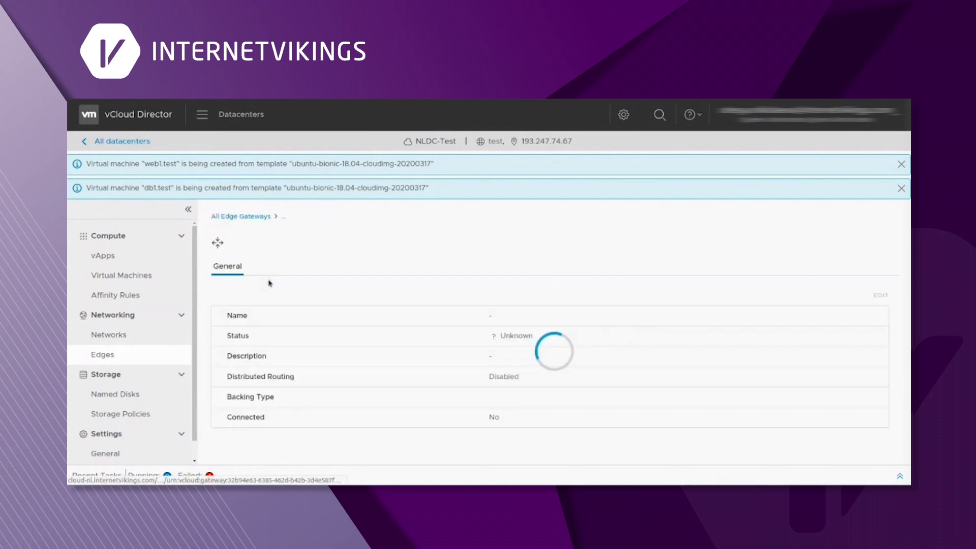
pyautogui.click(274, 274)
pyautogui.click(248, 316)
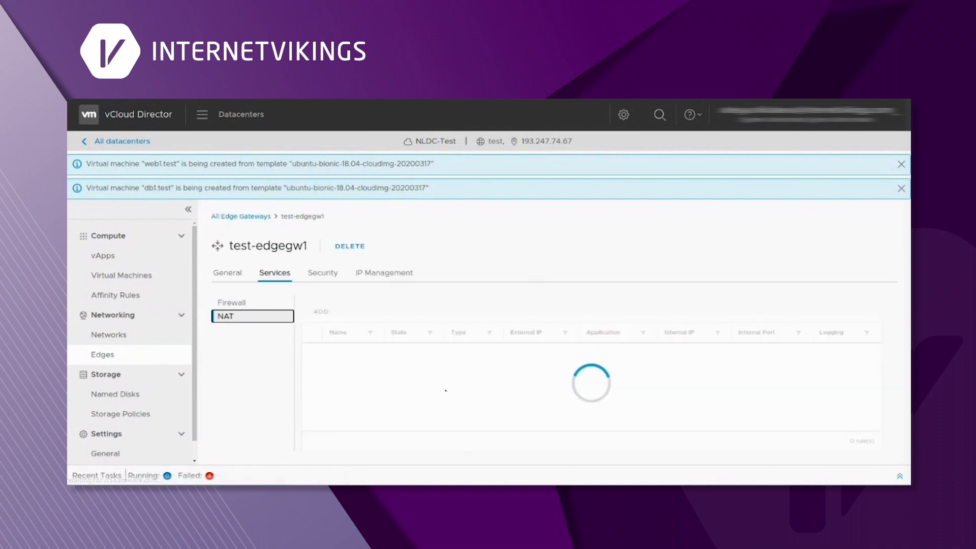
# - Name the rule 'SNAT for db', type SNAT, with internal network 10.61.10.0/24
pyautogui.write('SNAT for db')
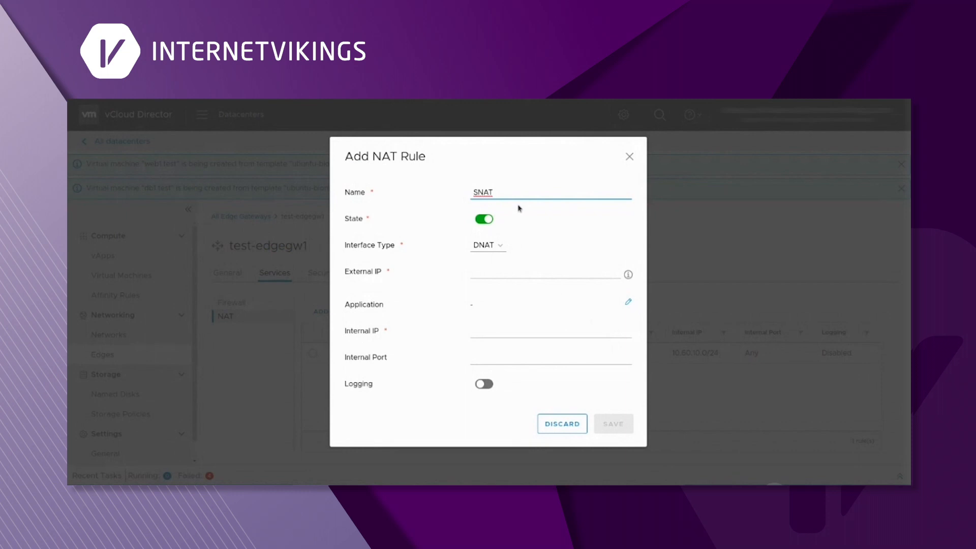
pyautogui.click(485, 245)
pyautogui.click(486, 266)
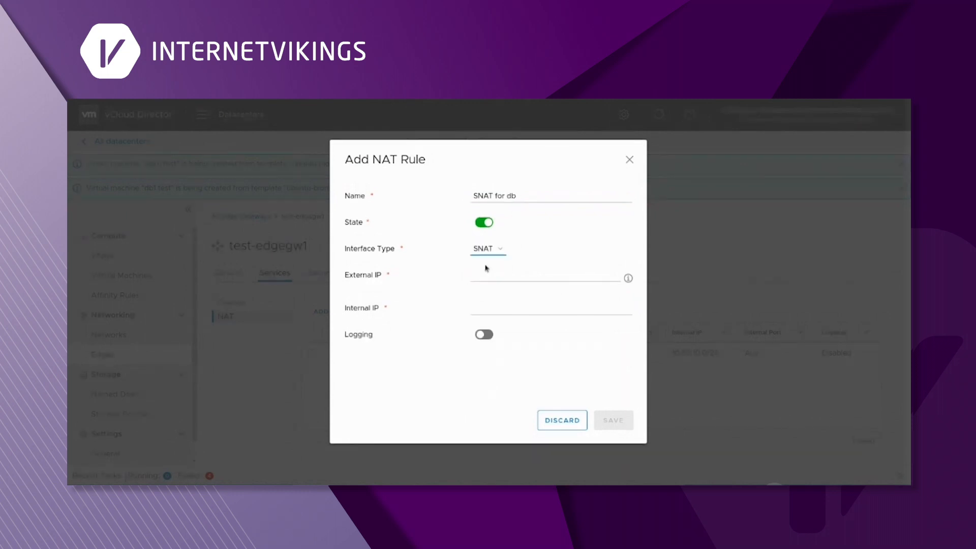
pyautogui.click(468, 315)
pyautogui.write('10.61.10.1/24')
pyautogui.press('BackSpace')
pyautogui.write('0')
pyautogui.click(533, 313)
# - Set external IP 193.247.74.61 from the available addresses and save the rule
pyautogui.click(488, 279)
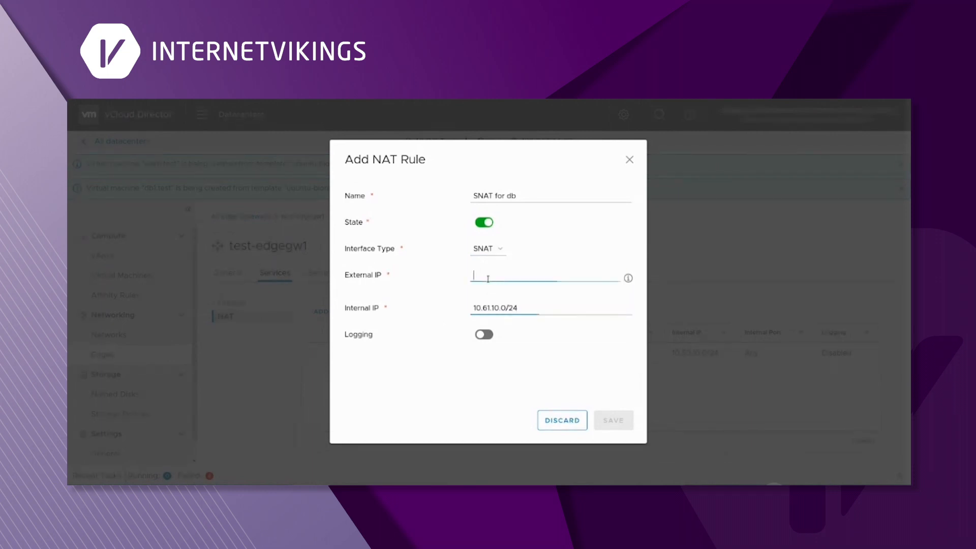
pyautogui.click(629, 278)
pyautogui.moveTo(700, 288); pyautogui.dragTo(659, 294)
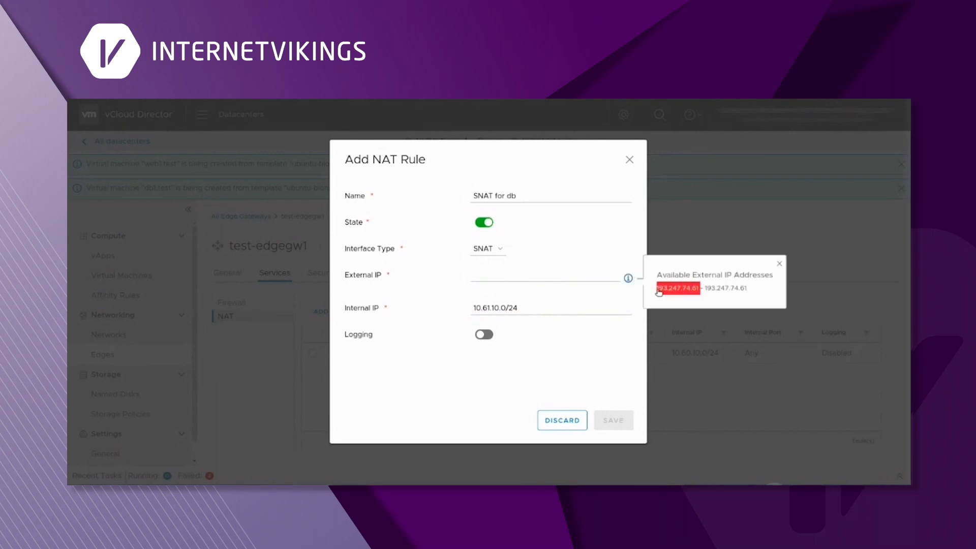
pyautogui.hotkey('ctrl', 'c')
pyautogui.click(524, 278)
pyautogui.hotkey('ctrl', 'v')
pyautogui.click(612, 420)
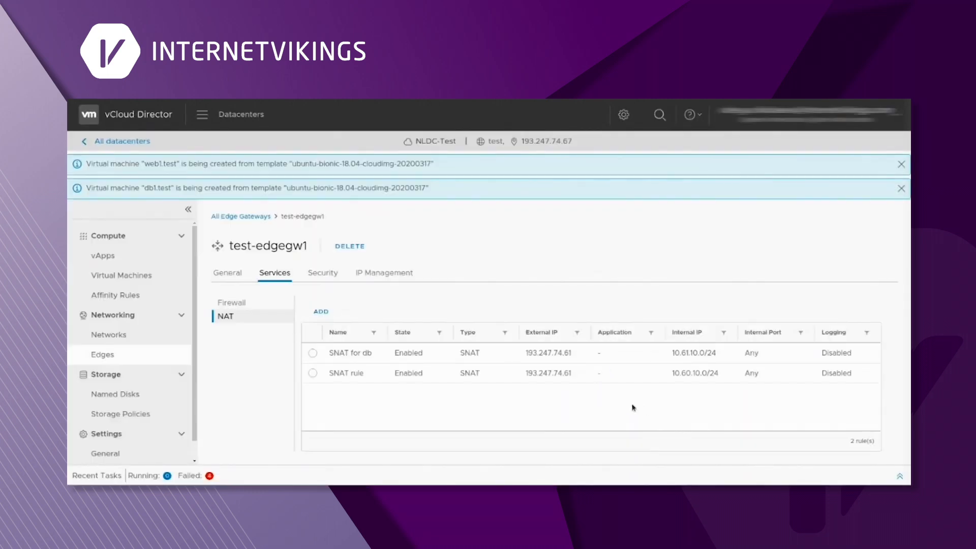
pyautogui.click(141, 278)
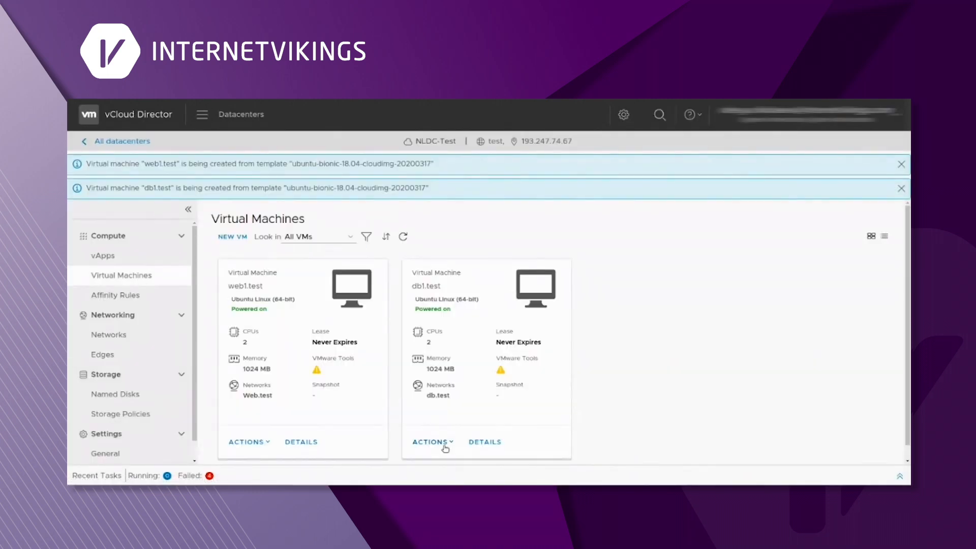
# - Launch db1.test's web console and log in as user test with its password
pyautogui.click(432, 441)
pyautogui.scroll(-3, 522, 398)
pyautogui.click(522, 399)
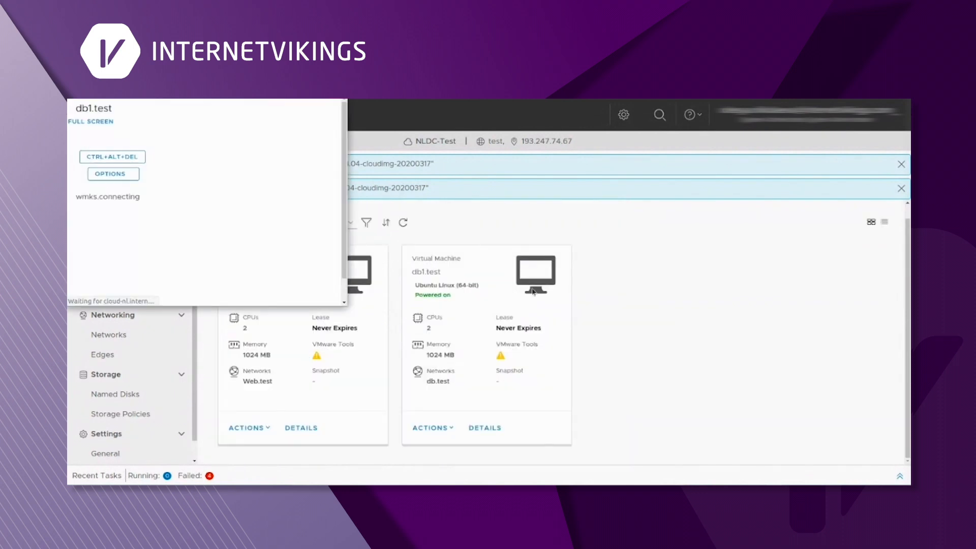
pyautogui.write('test')
pyautogui.press('Return')
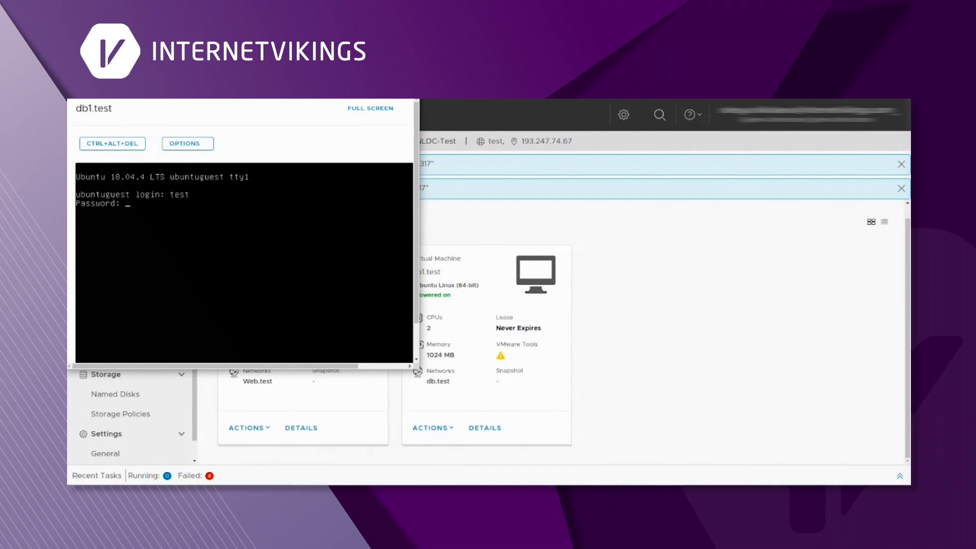
pyautogui.press('Return')
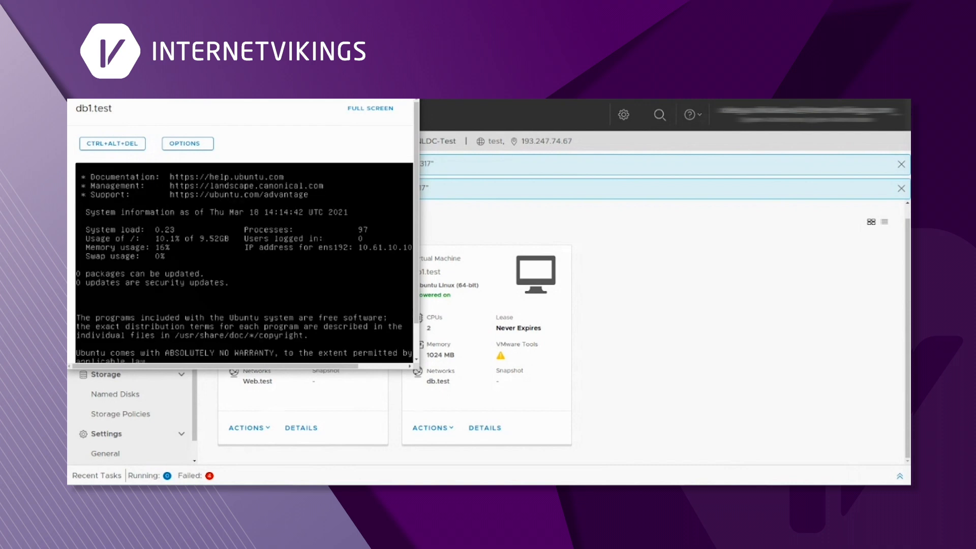
pyautogui.scroll(-2, 244, 255)
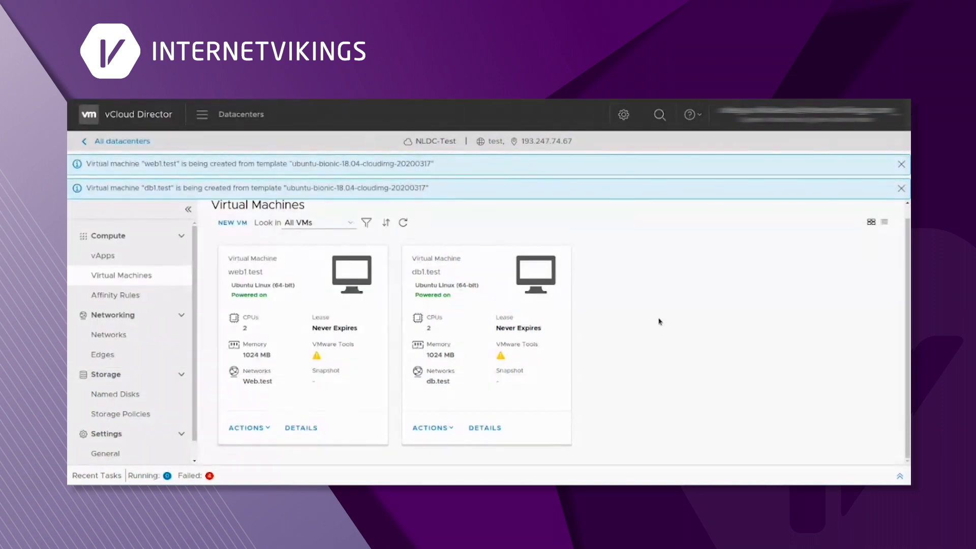
# - Open db1.test's details and expand Hardware to read the NIC address 10.61.10.10
pyautogui.click(478, 430)
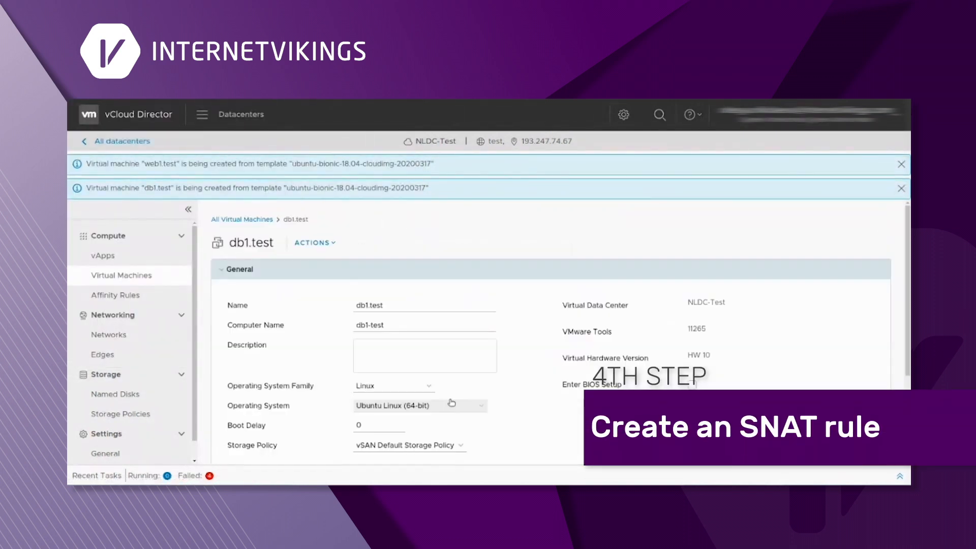
pyautogui.scroll(-5, 457, 316)
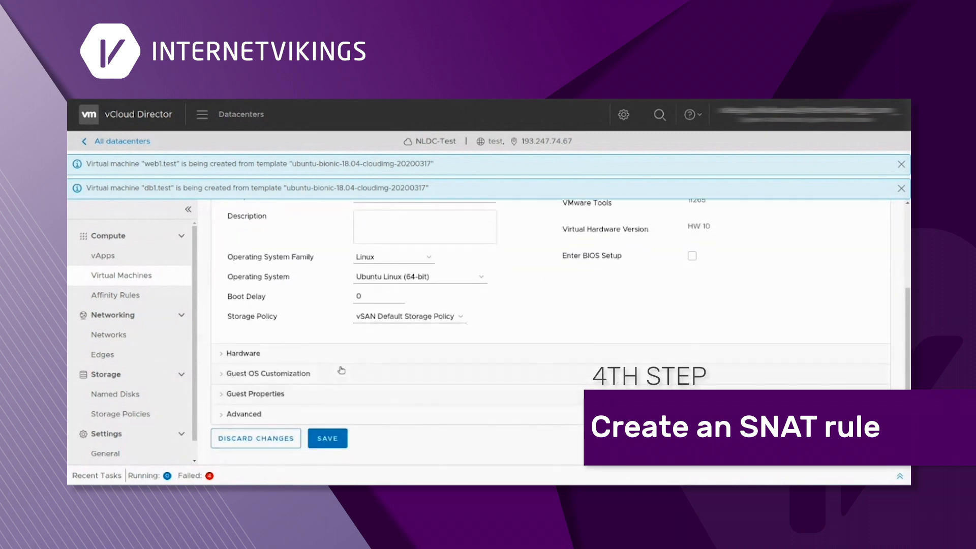
pyautogui.click(318, 361)
pyautogui.scroll(-5, 499, 376)
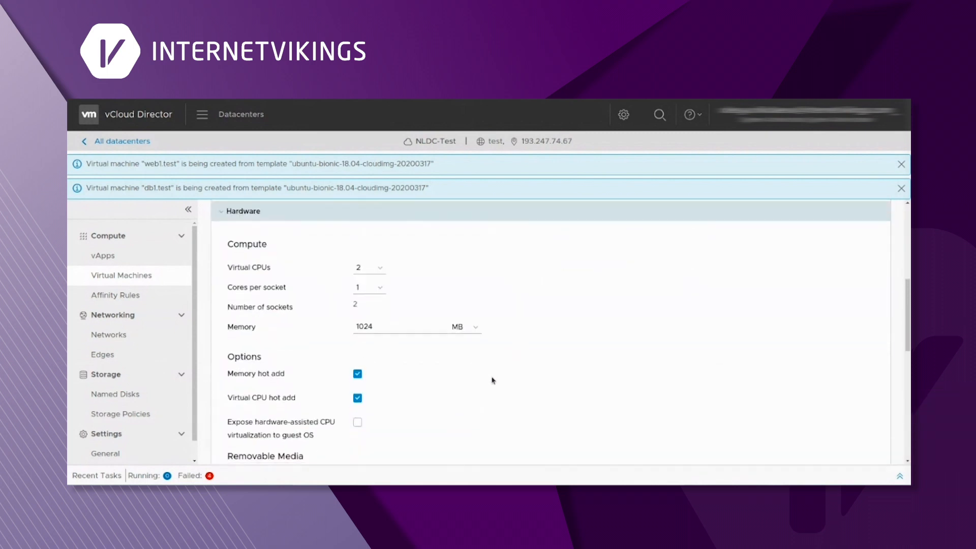
pyautogui.scroll(-5, 491, 379)
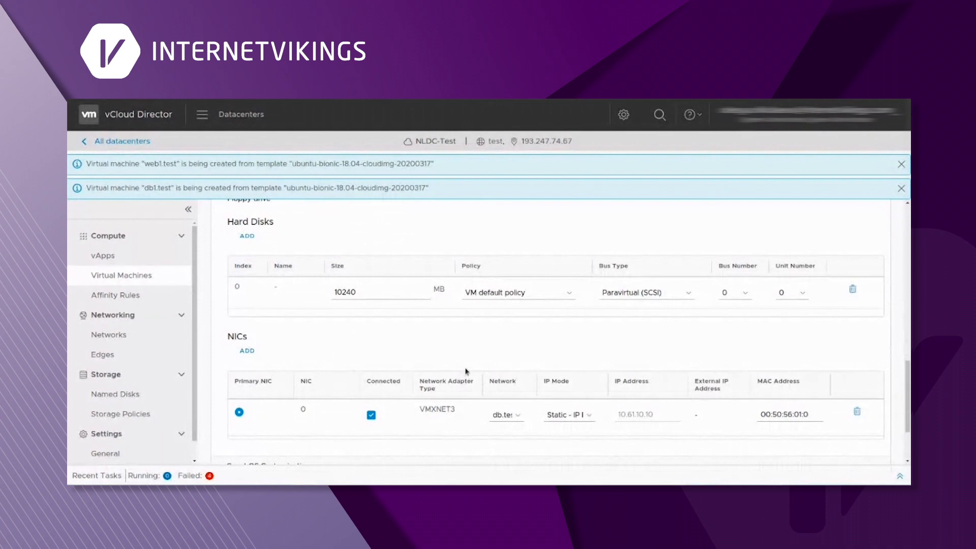
pyautogui.scroll(-2, 471, 371)
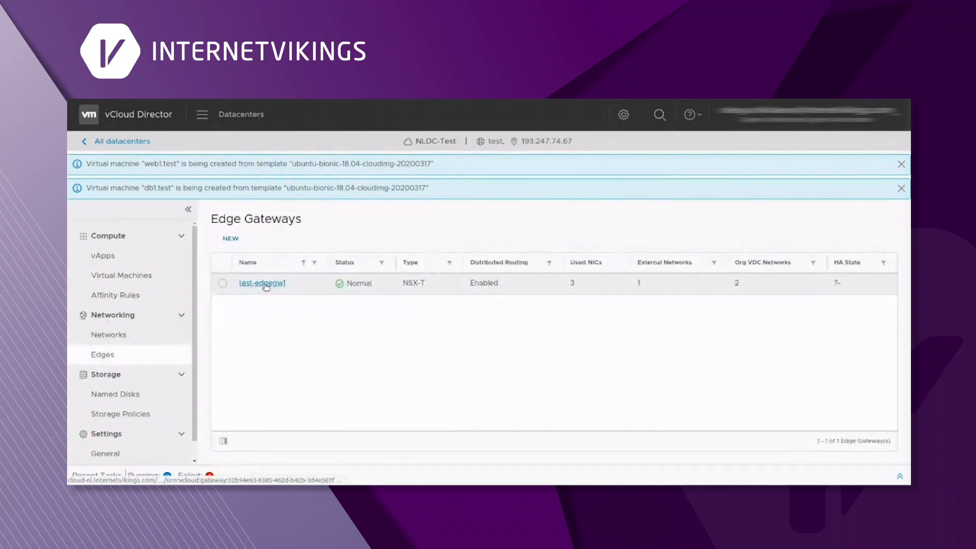
# - Go to test-edgegw1's NAT rules and start adding a new rule
pyautogui.click(264, 283)
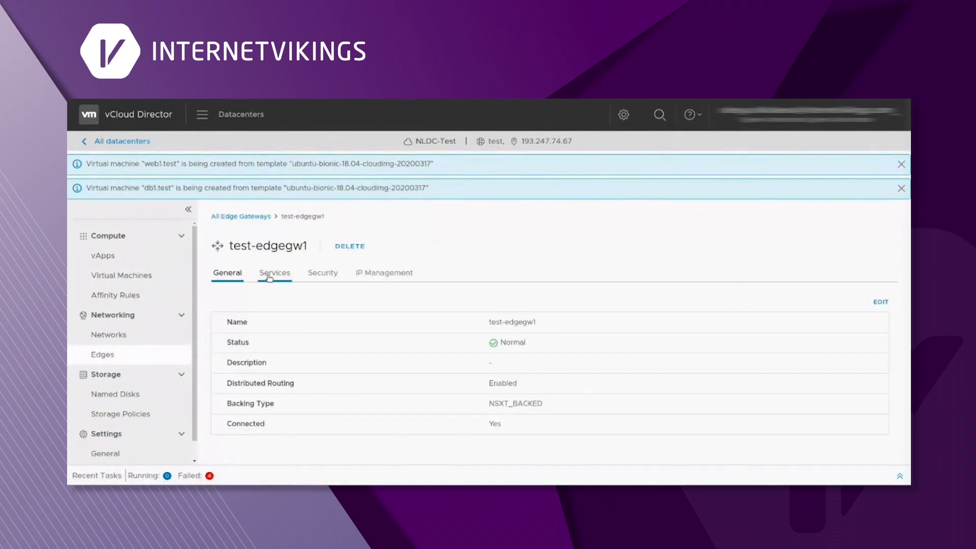
pyautogui.click(269, 277)
pyautogui.click(225, 316)
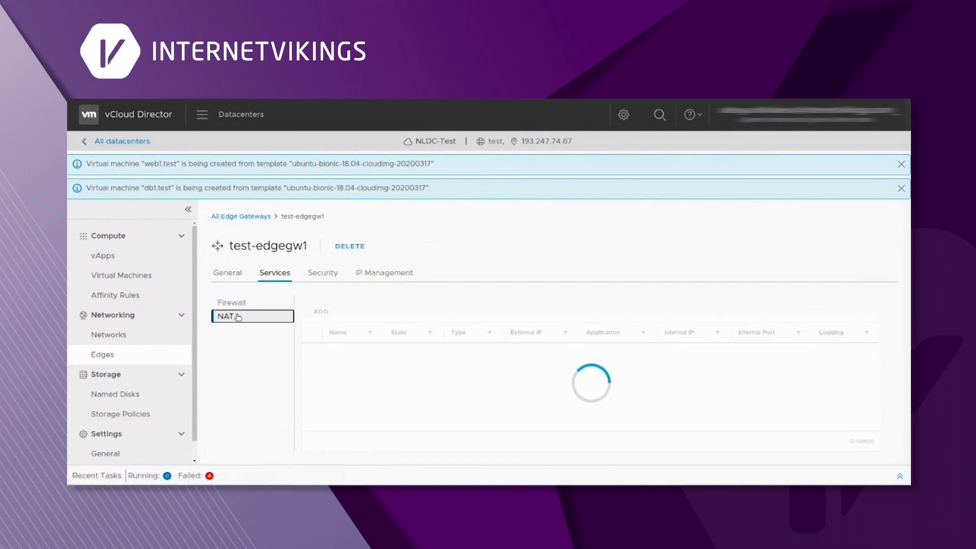
pyautogui.click(320, 312)
# - Name the rule 'DNAT for db vm', internal IP 10.61.10.10, external IP 193.247.74.61
pyautogui.click(490, 331)
pyautogui.write('10.61.10.10')
pyautogui.click(522, 197)
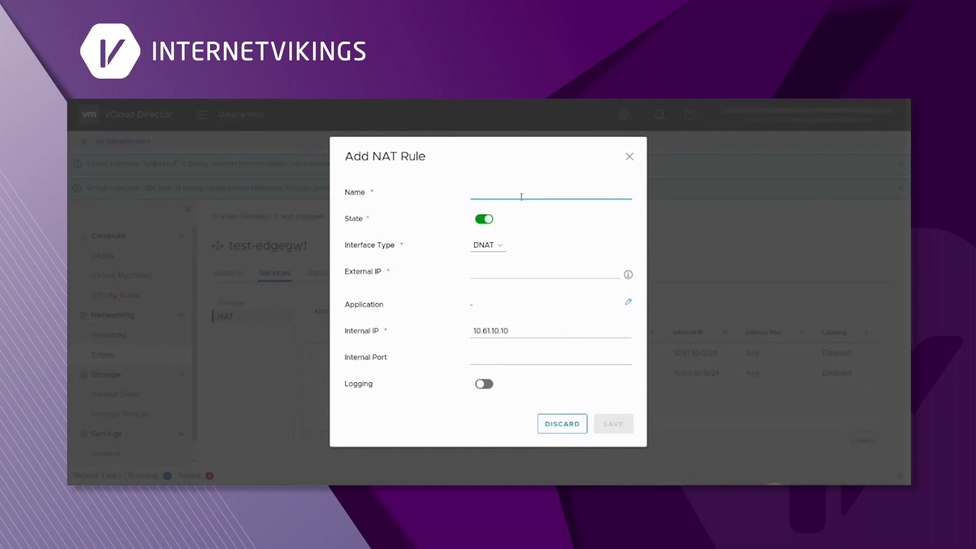
pyautogui.write('DNAT for db vm')
pyautogui.click(628, 274)
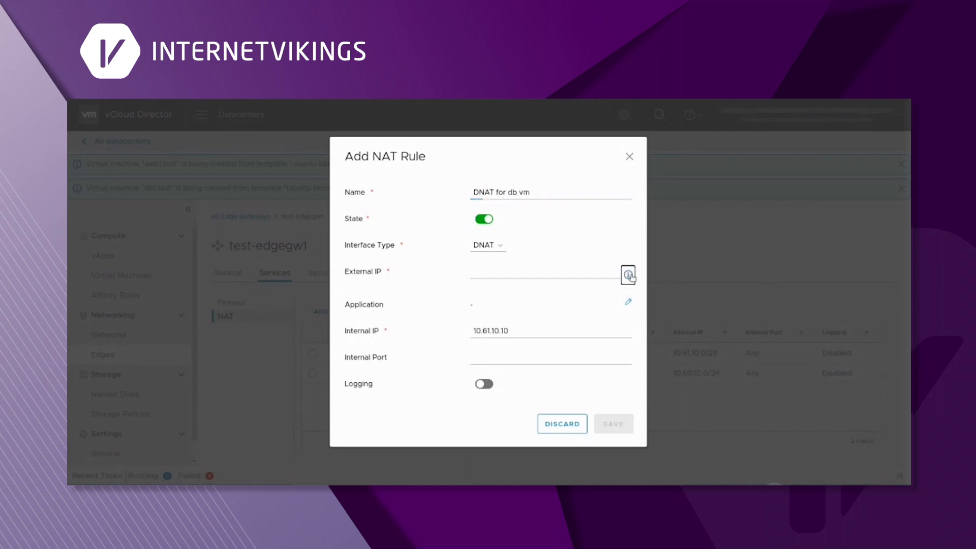
pyautogui.click(511, 275)
pyautogui.write('193.247.74.61')
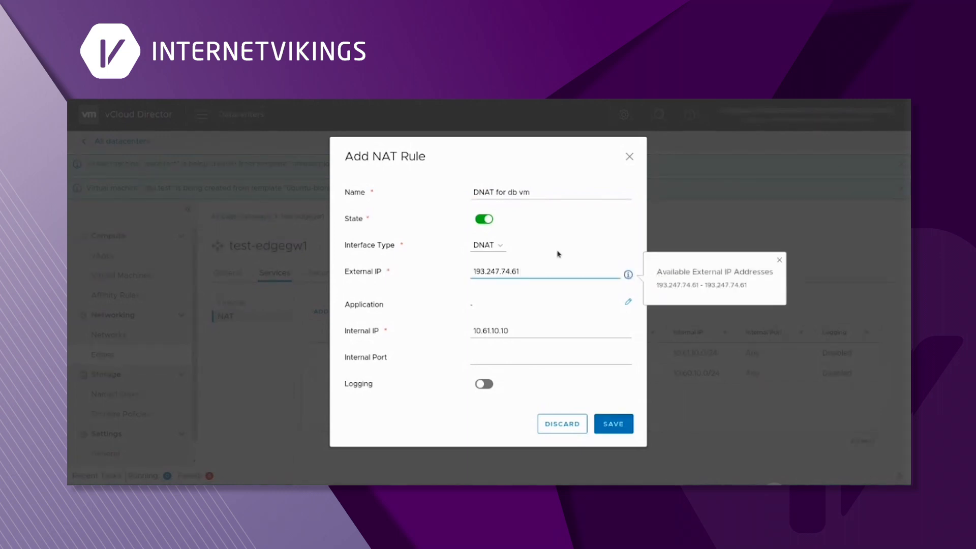
pyautogui.click(558, 254)
# - Browse the application list but leave the rule's Application unset
pyautogui.click(627, 303)
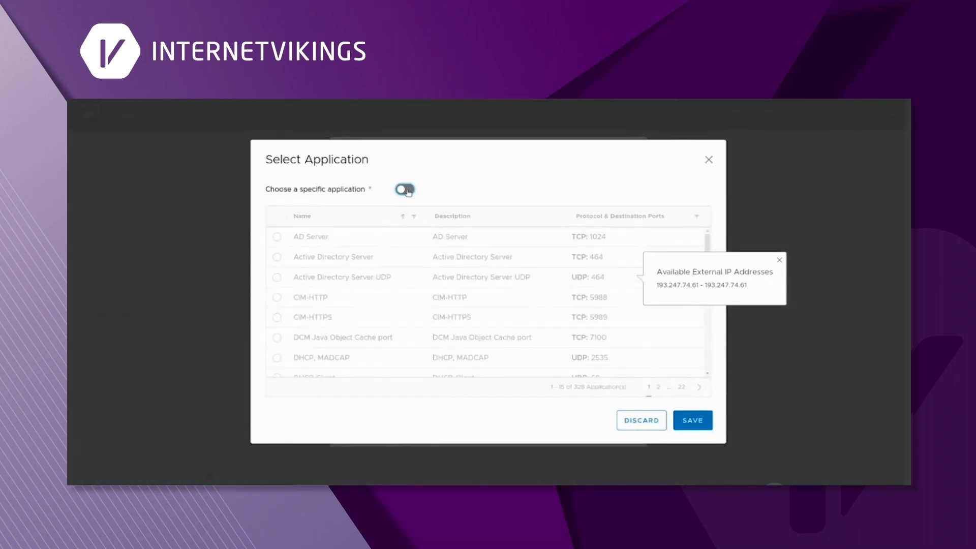
pyautogui.click(405, 190)
pyautogui.scroll(-3, 276, 318)
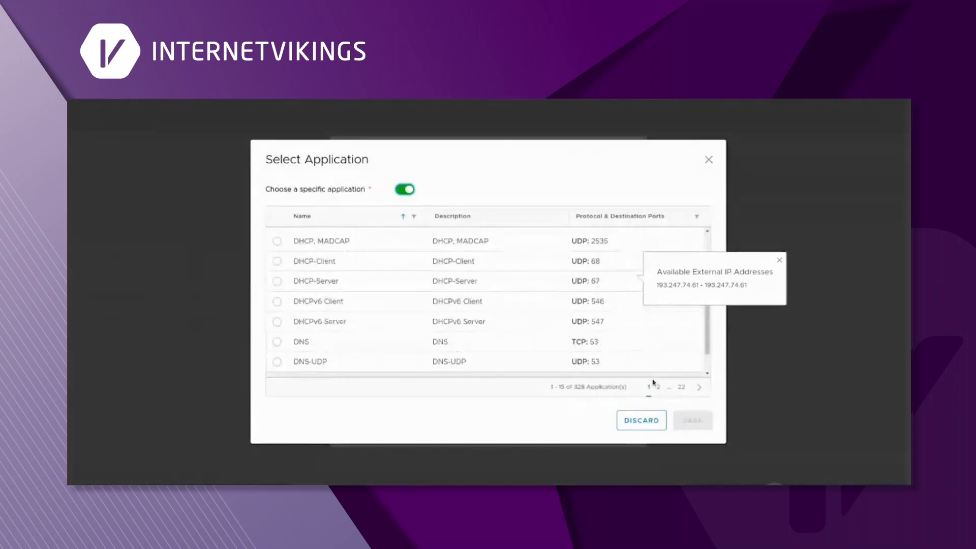
pyautogui.click(700, 388)
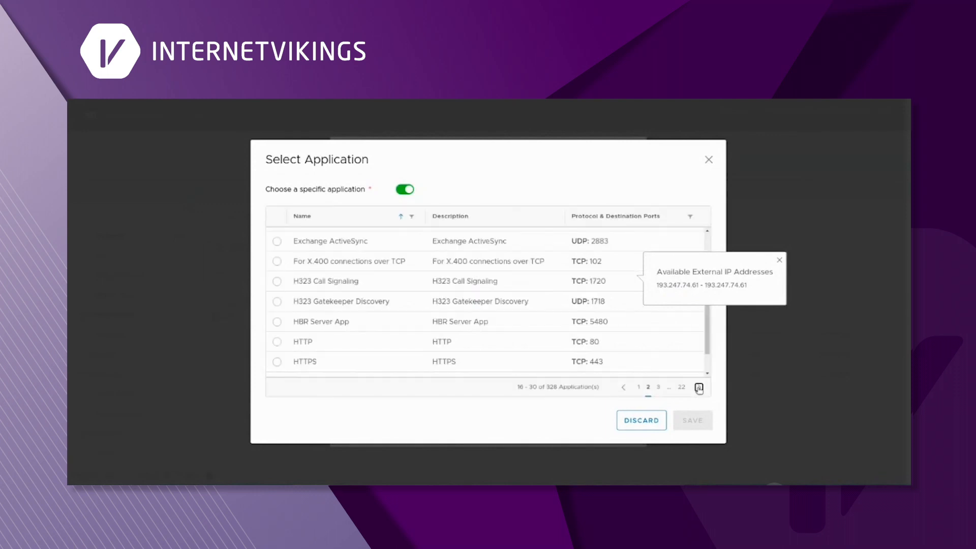
pyautogui.click(699, 387)
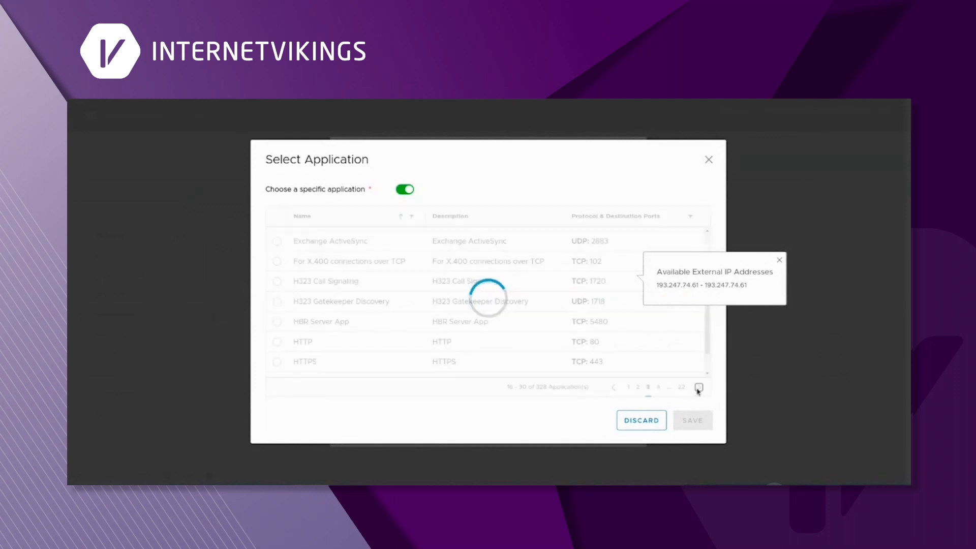
pyautogui.click(405, 189)
pyautogui.click(709, 159)
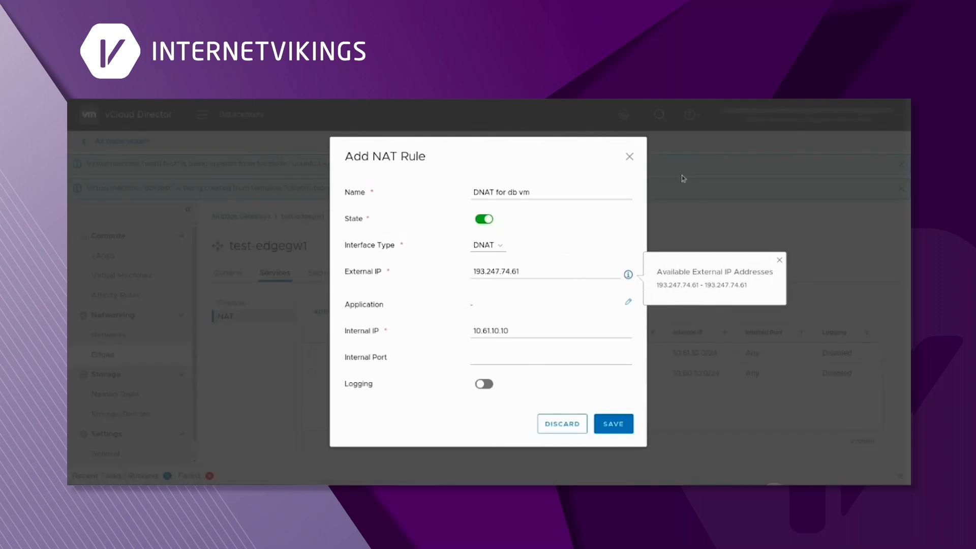
pyautogui.click(504, 358)
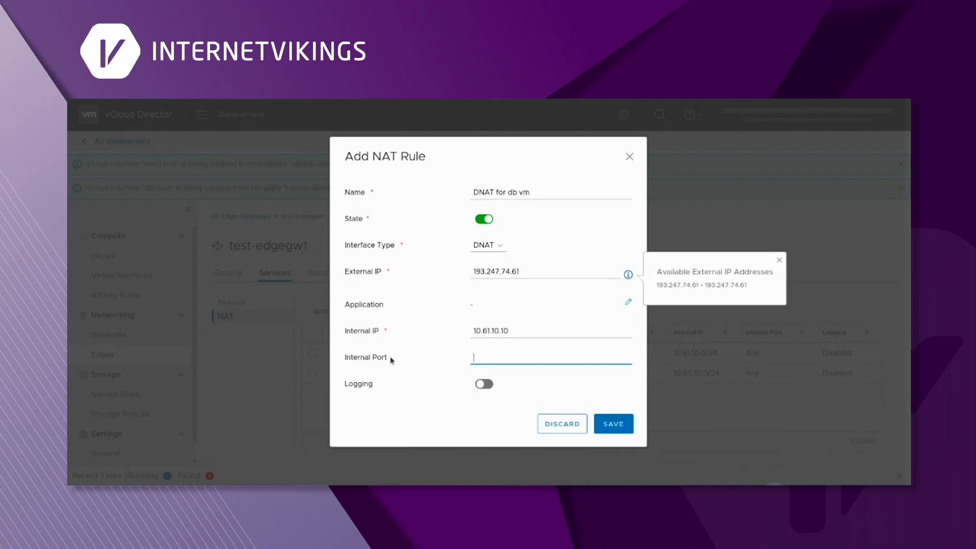
pyautogui.click(615, 422)
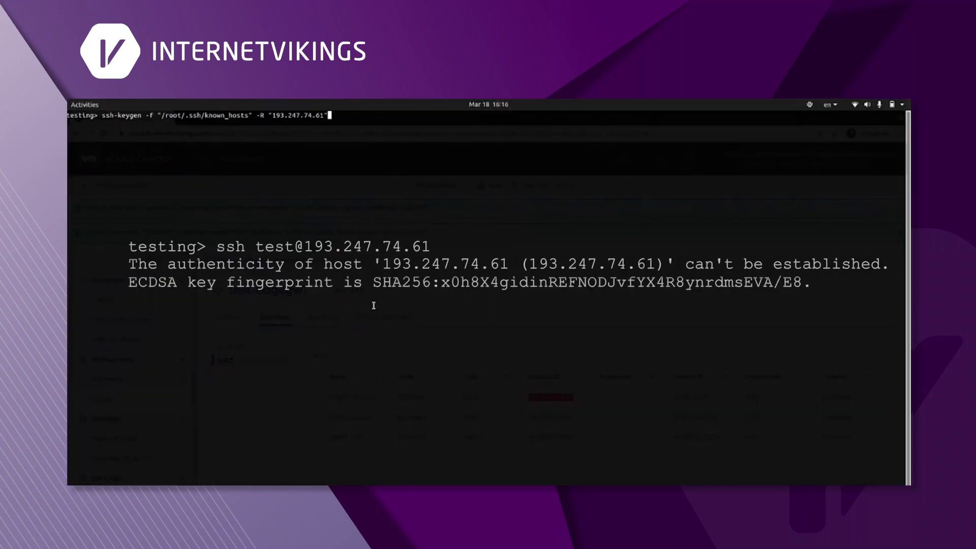
pyautogui.press('Up')
pyautogui.press('Return')
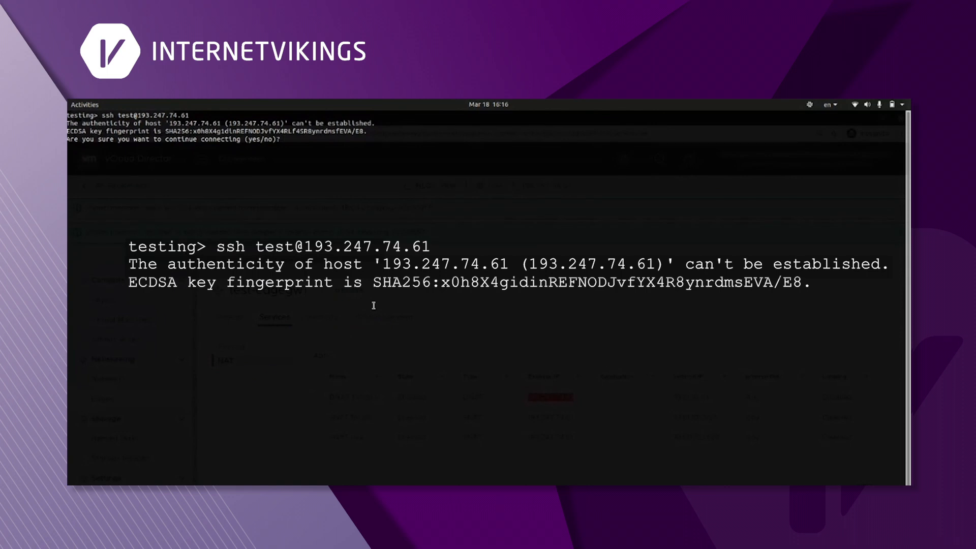
pyautogui.write('yes')
pyautogui.press('Return')
pyautogui.write('Testpassword')
pyautogui.press('Return')
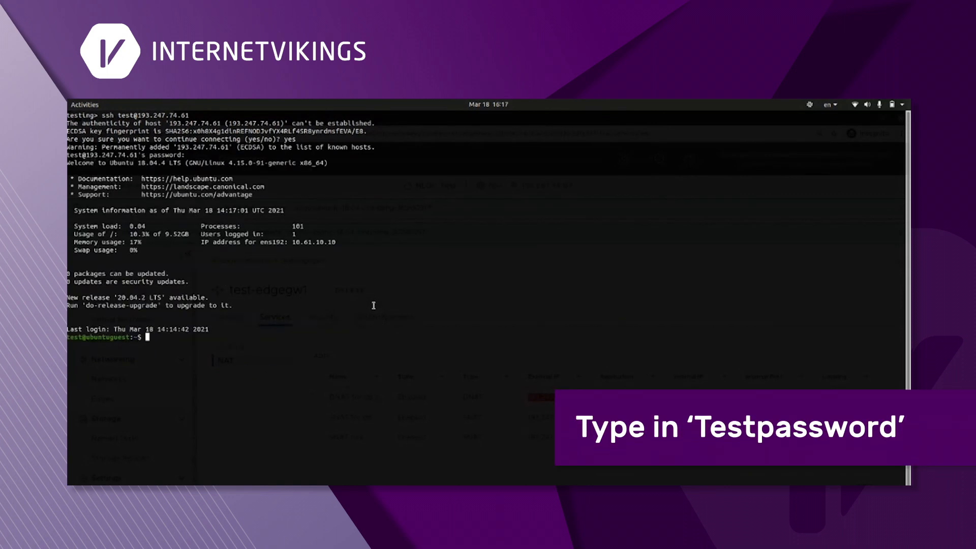